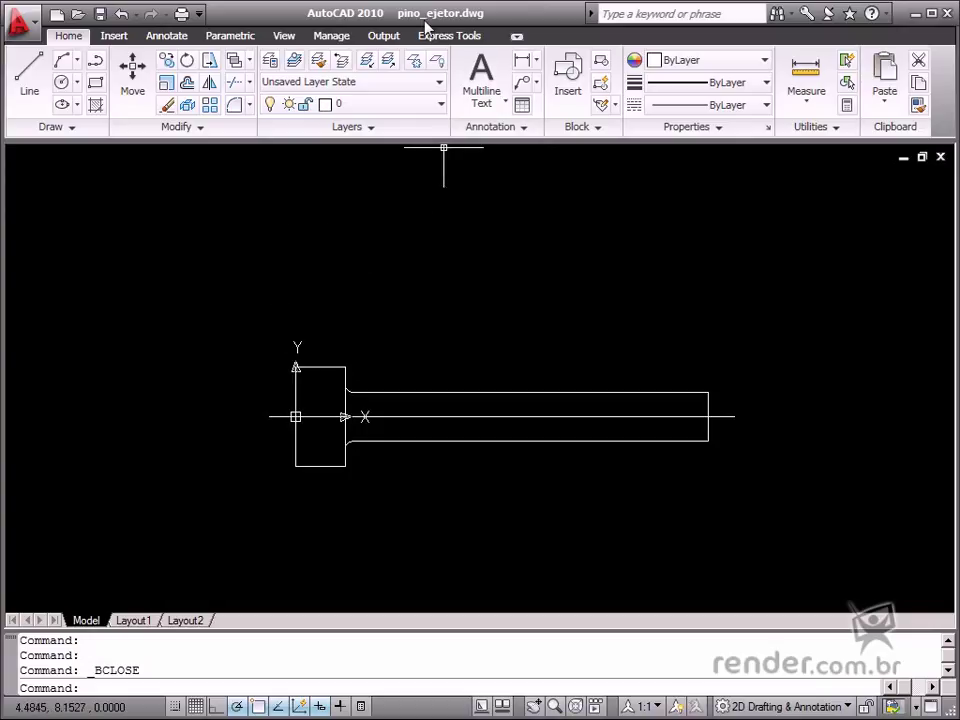
# Step: Open the pino ejetor block definition in the Block Editor from the drawing
pyautogui.doubleClick(318, 368)
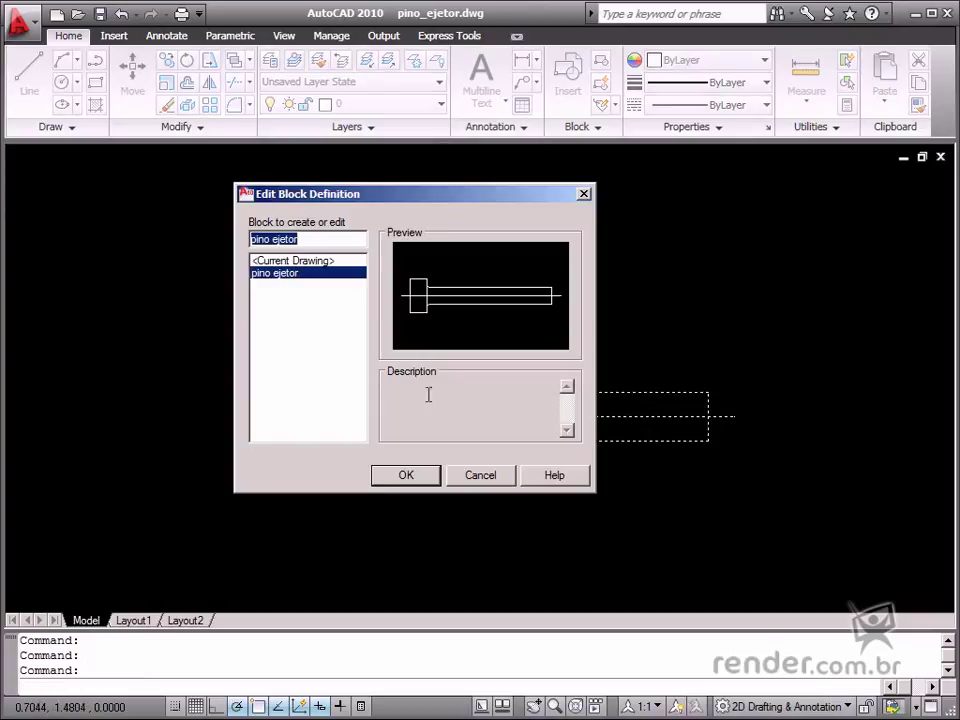
pyautogui.click(402, 478)
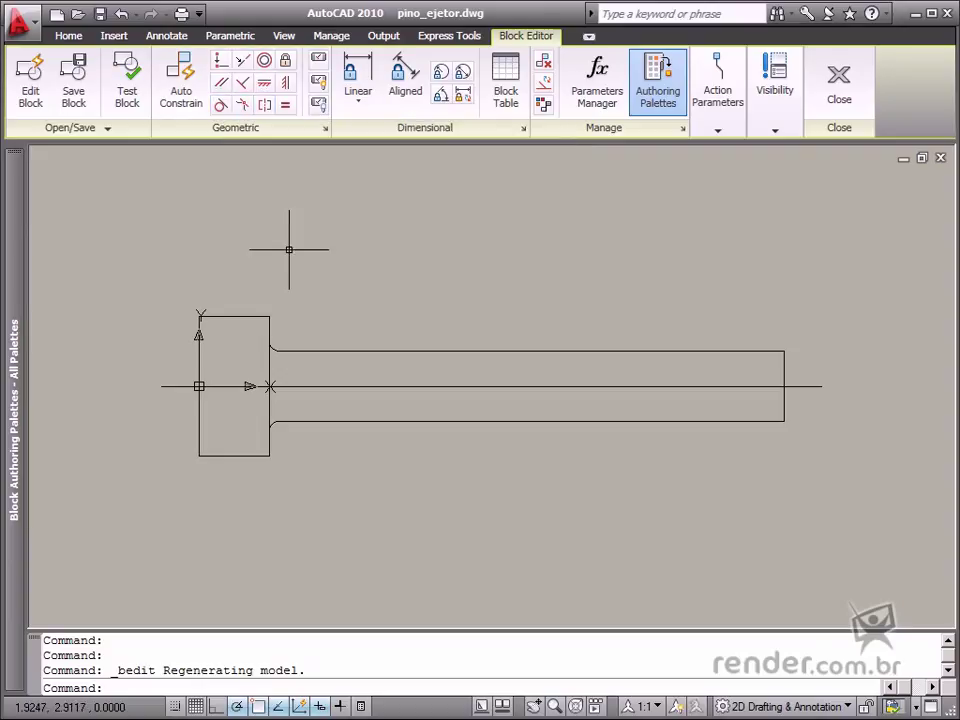
# Step: Autoconstrain all ten ejector-pin outline objects with coincident constraints
pyautogui.click(220, 60)
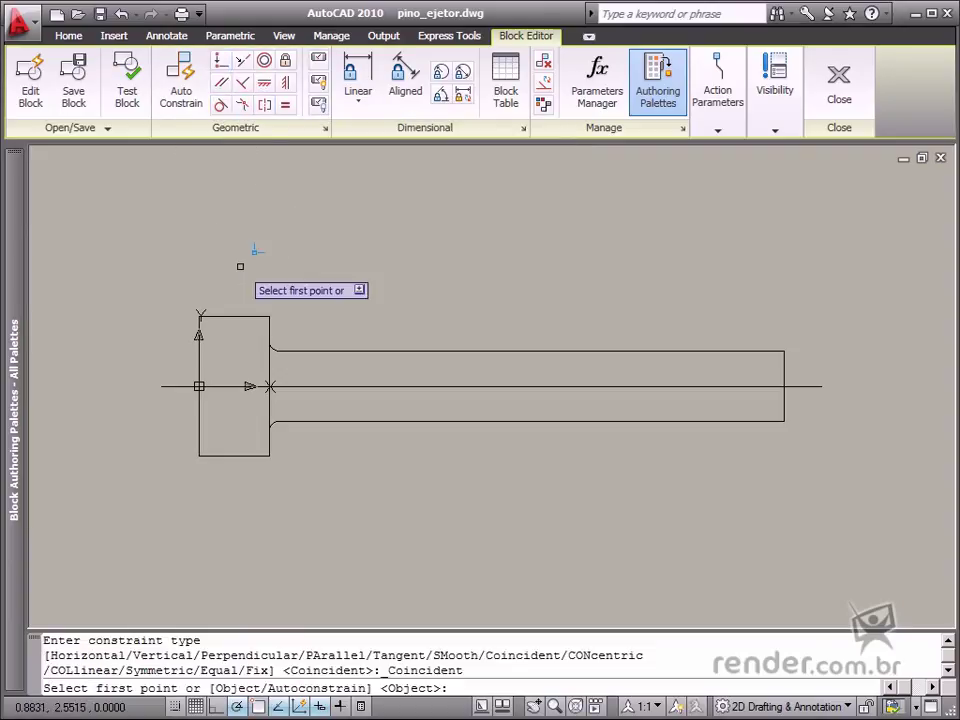
pyautogui.press('Down')
pyautogui.press('Return')
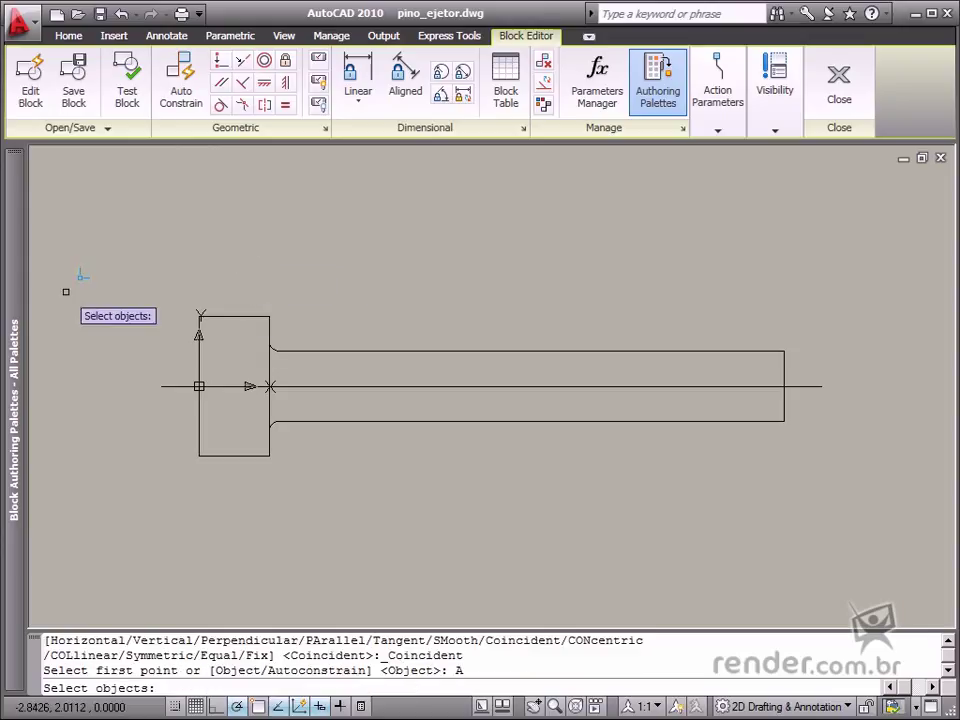
pyautogui.click(85, 272)
pyautogui.click(926, 514)
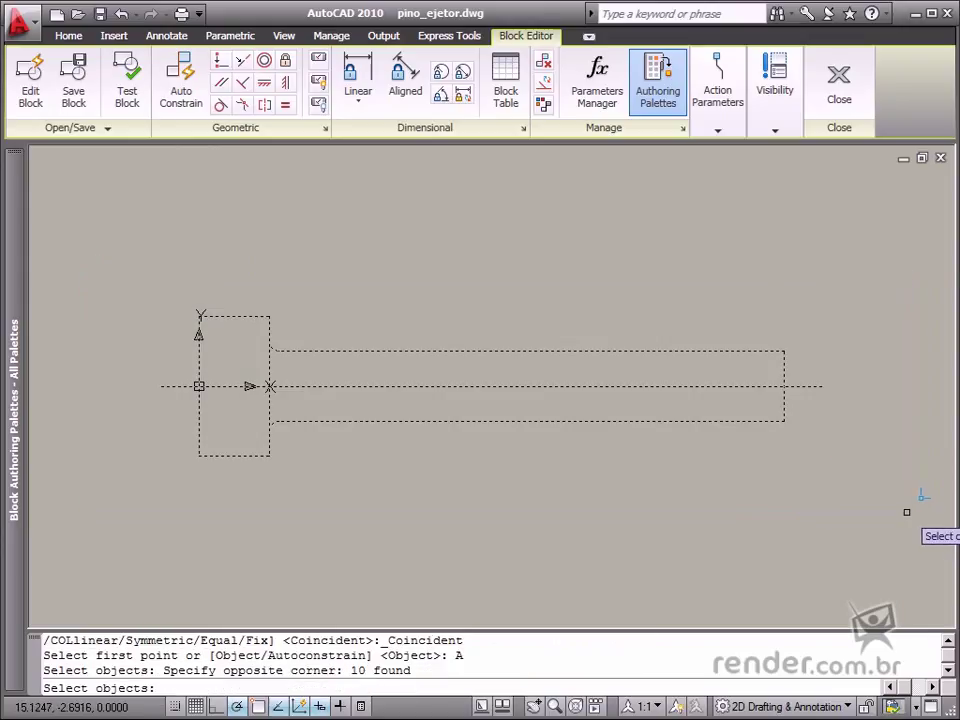
pyautogui.press('Return')
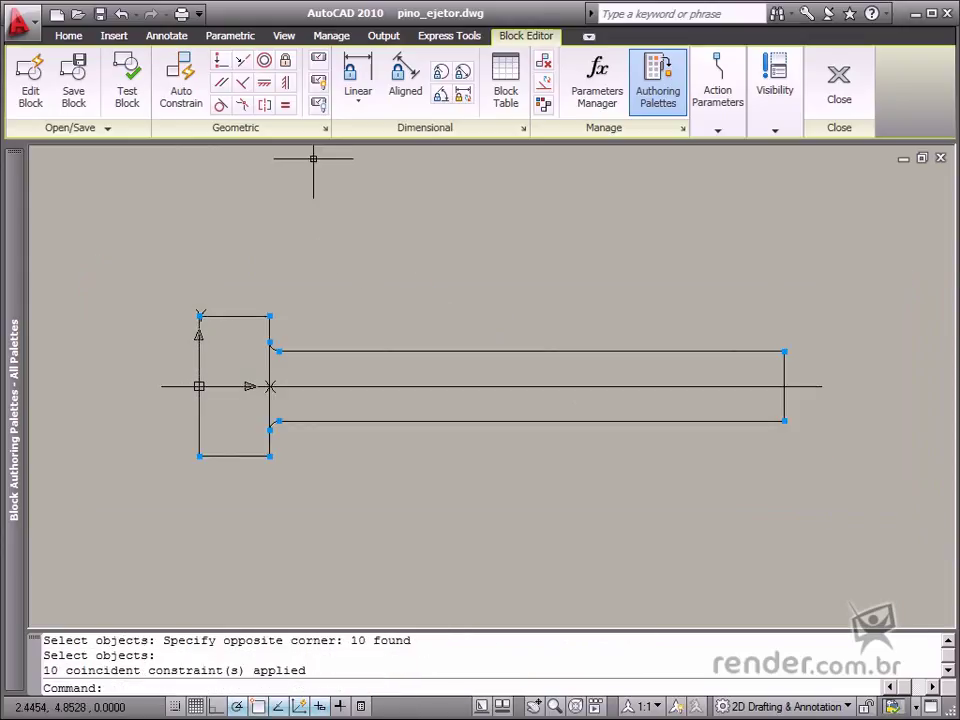
pyautogui.click(285, 60)
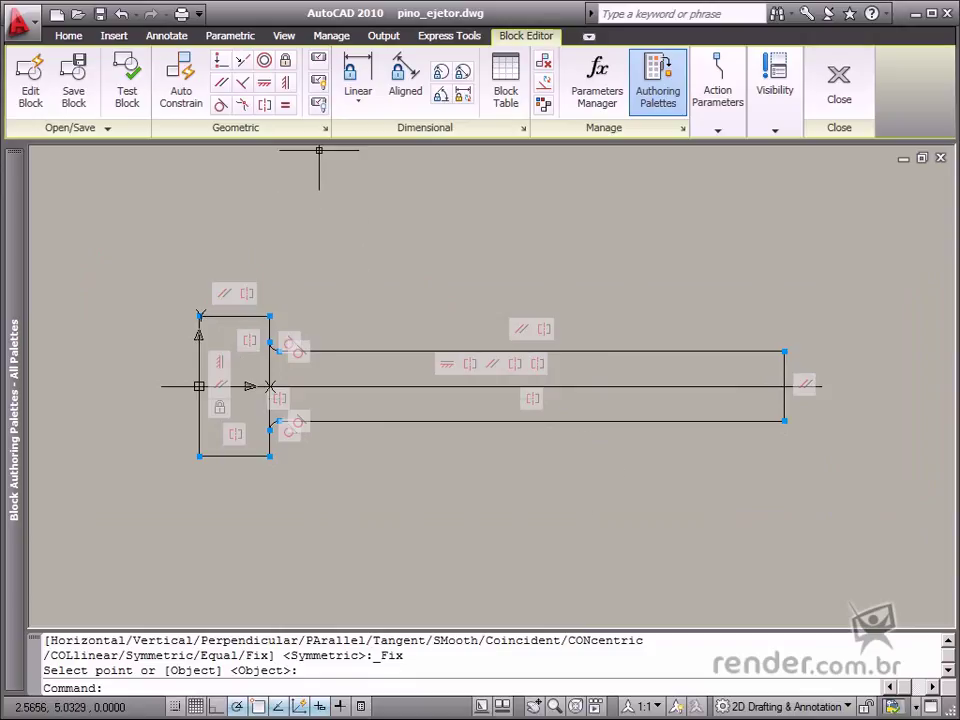
# Step: Hide all constraint markers and turn on constraint status colouring
pyautogui.click(318, 103)
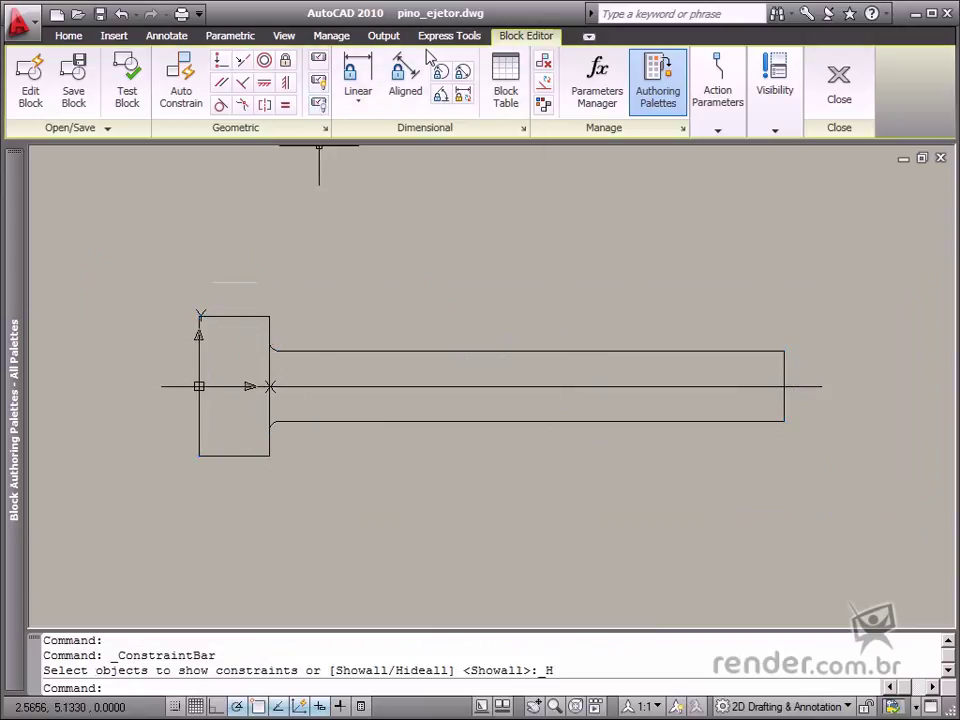
pyautogui.click(543, 104)
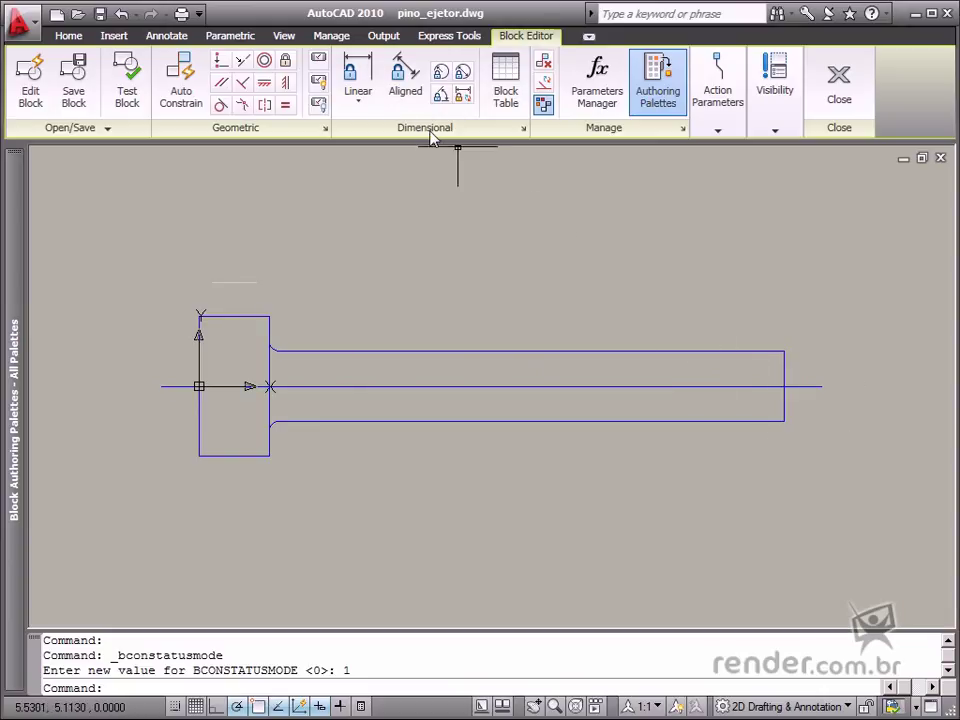
# Step: Add linear constraint d1 = 1.5 across the shaft's right end, with one grip
pyautogui.click(360, 78)
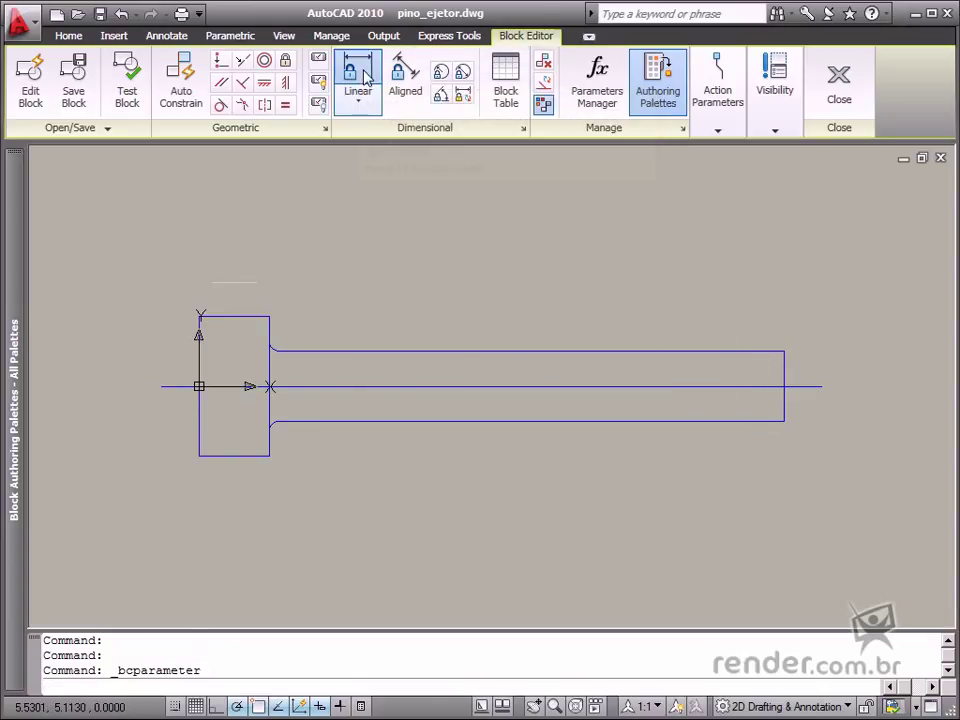
pyautogui.click(786, 351)
pyautogui.click(784, 420)
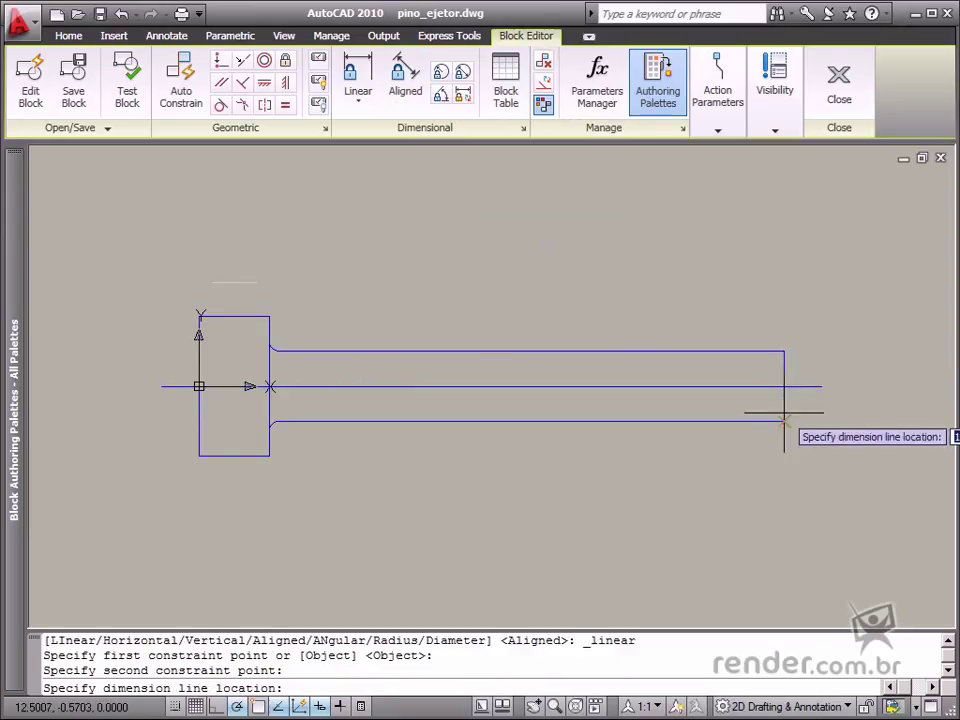
pyautogui.click(865, 414)
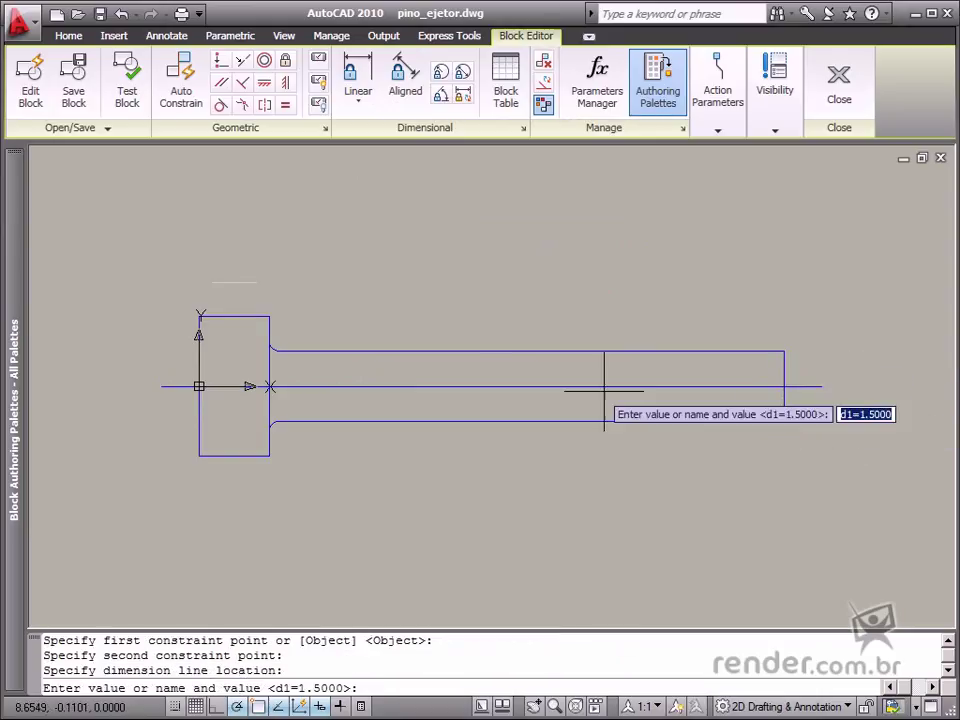
pyautogui.write('1.5')
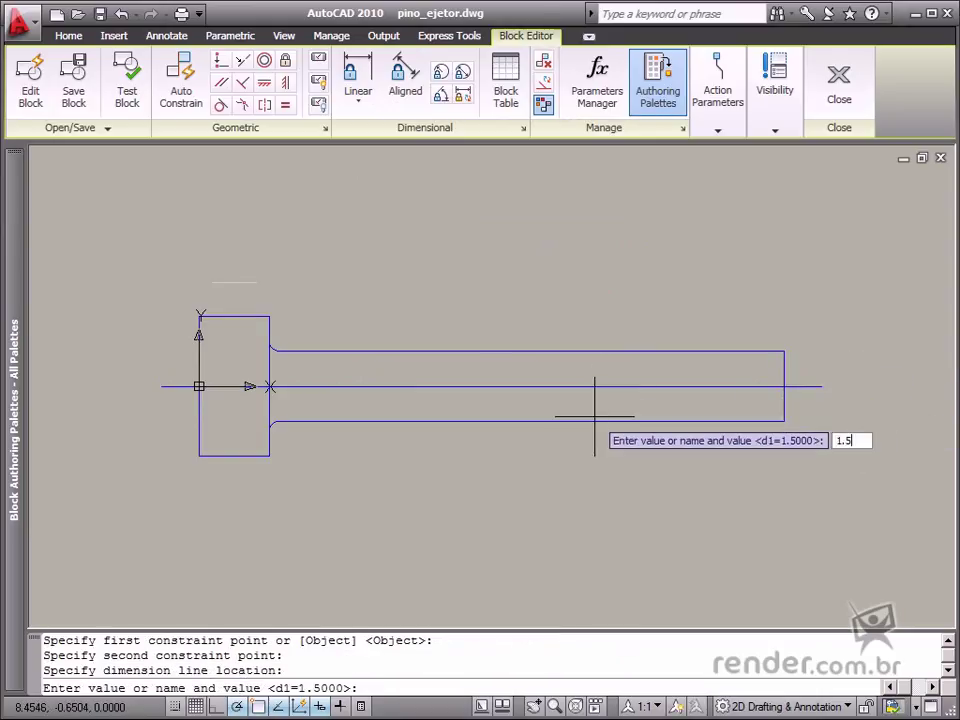
pyautogui.press('Return')
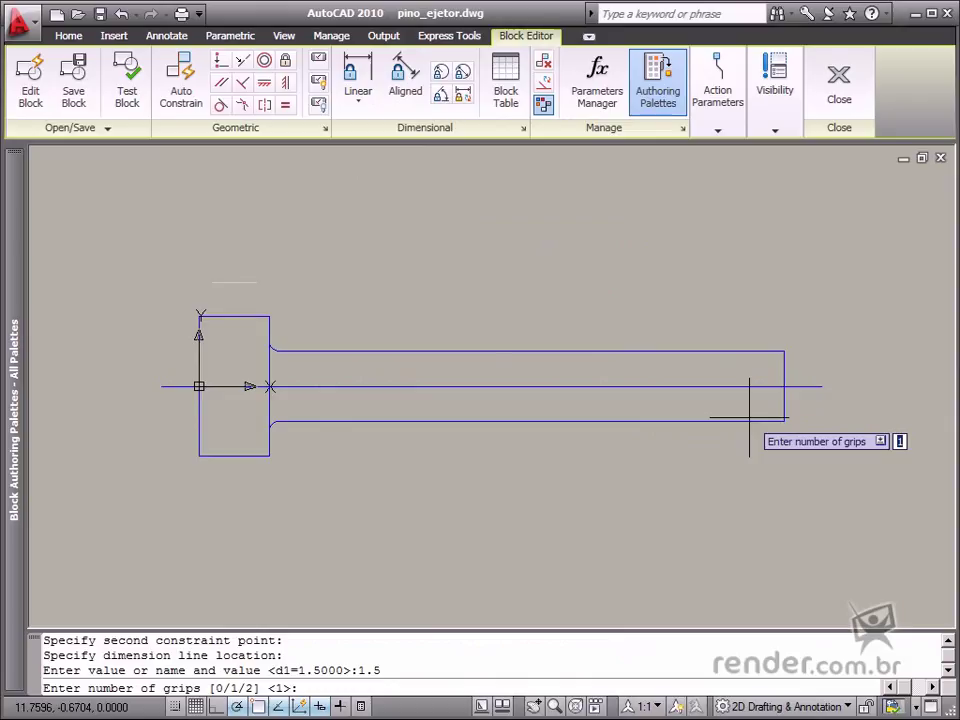
pyautogui.press('Down')
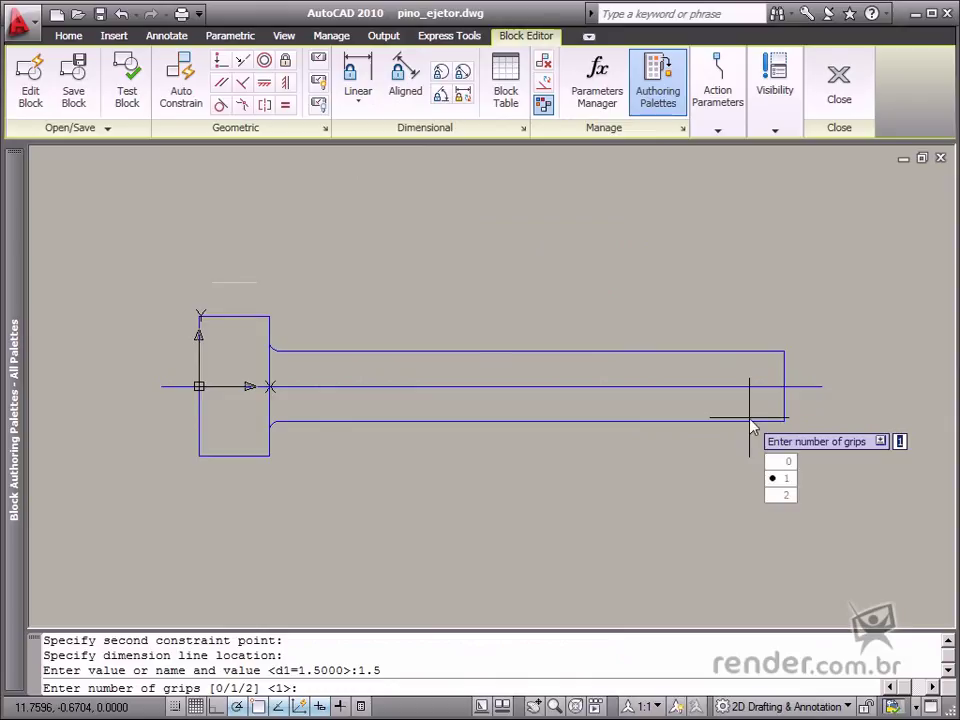
pyautogui.press('Return')
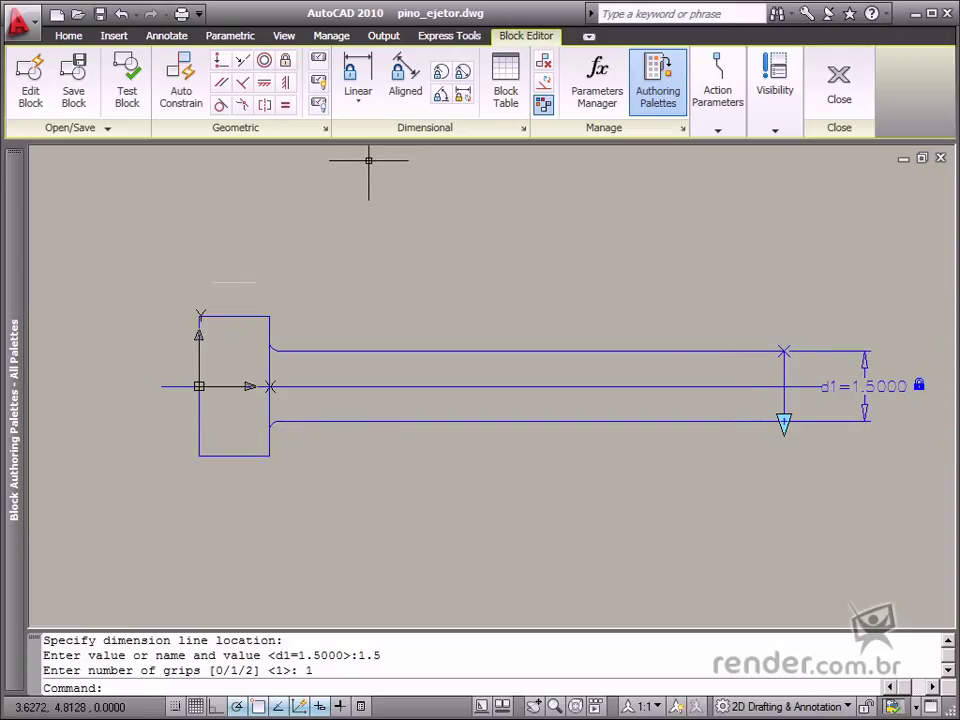
# Step: Dimension the head's bottom width below it as d2 = d1, with one grip
pyautogui.click(358, 72)
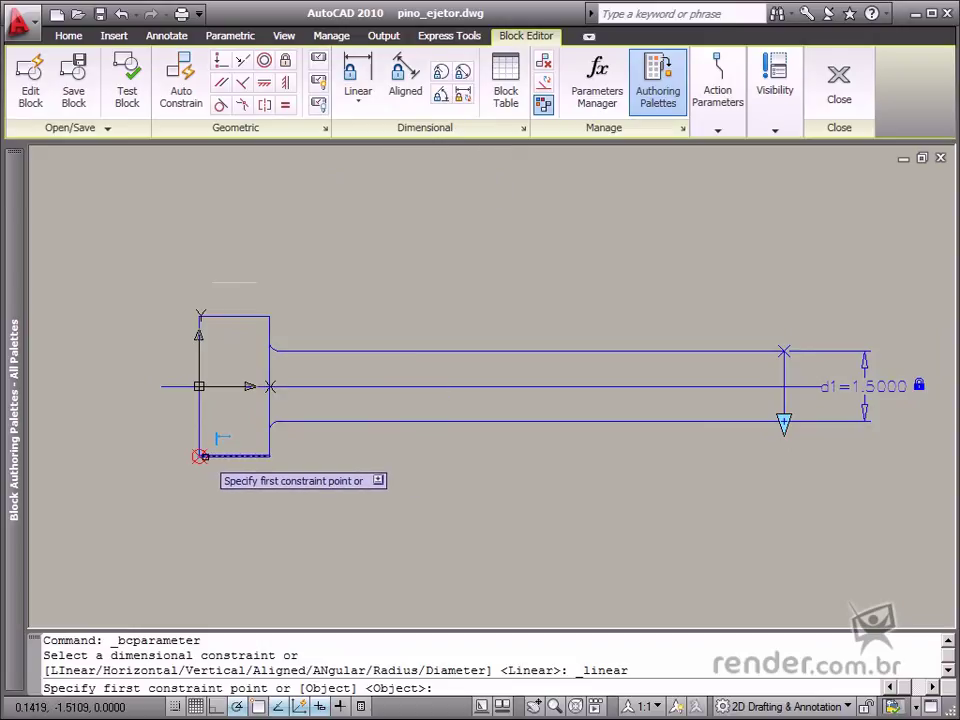
pyautogui.click(199, 456)
pyautogui.click(268, 456)
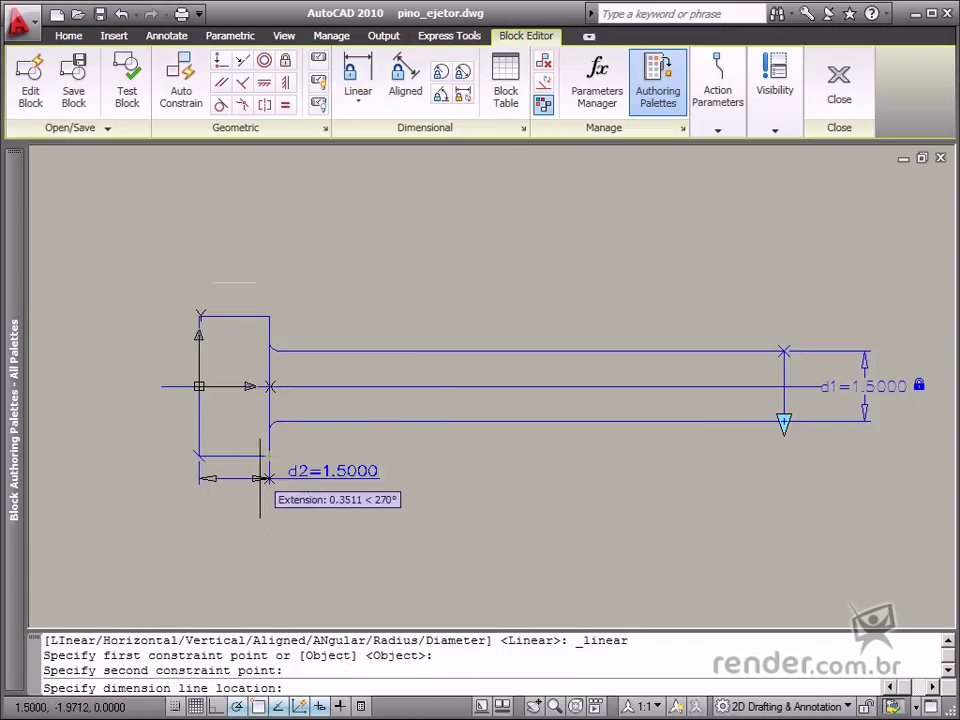
pyautogui.click(258, 503)
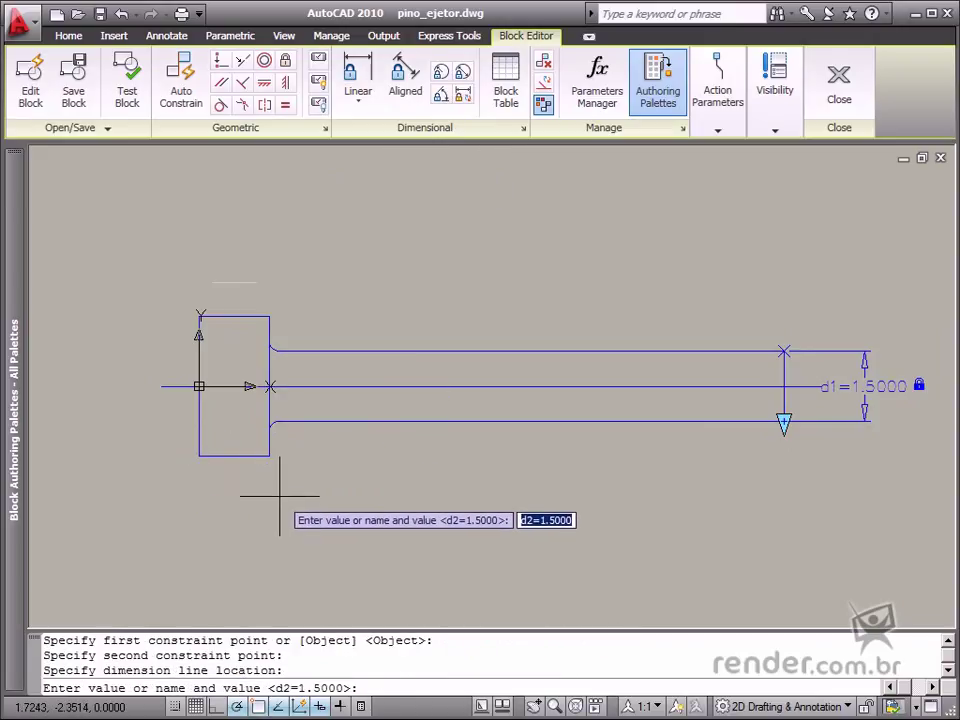
pyautogui.write('d1')
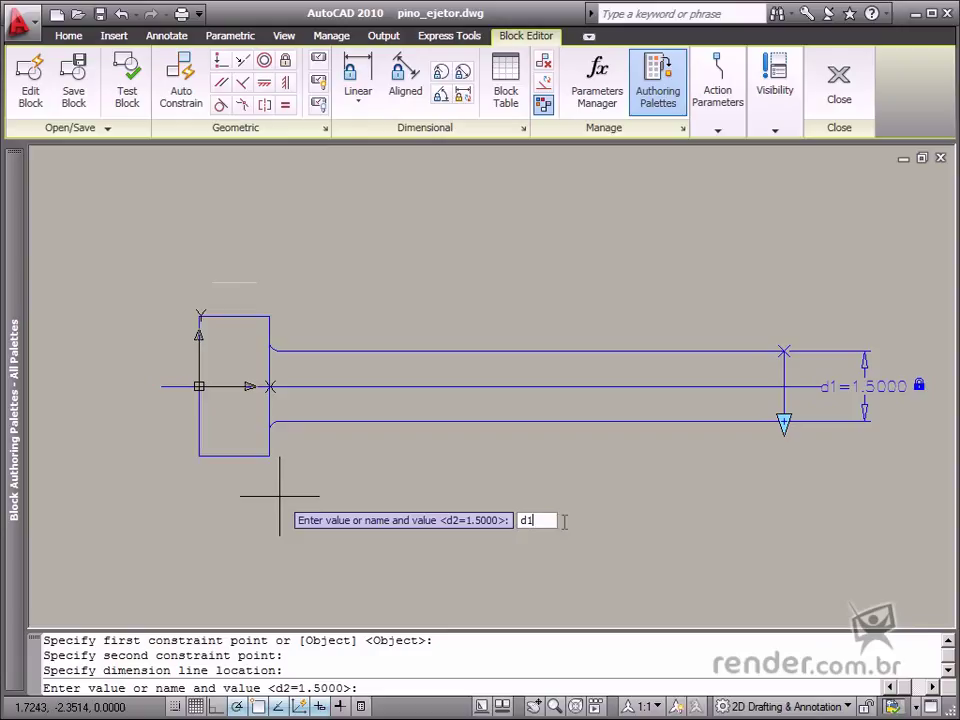
pyautogui.press('Return')
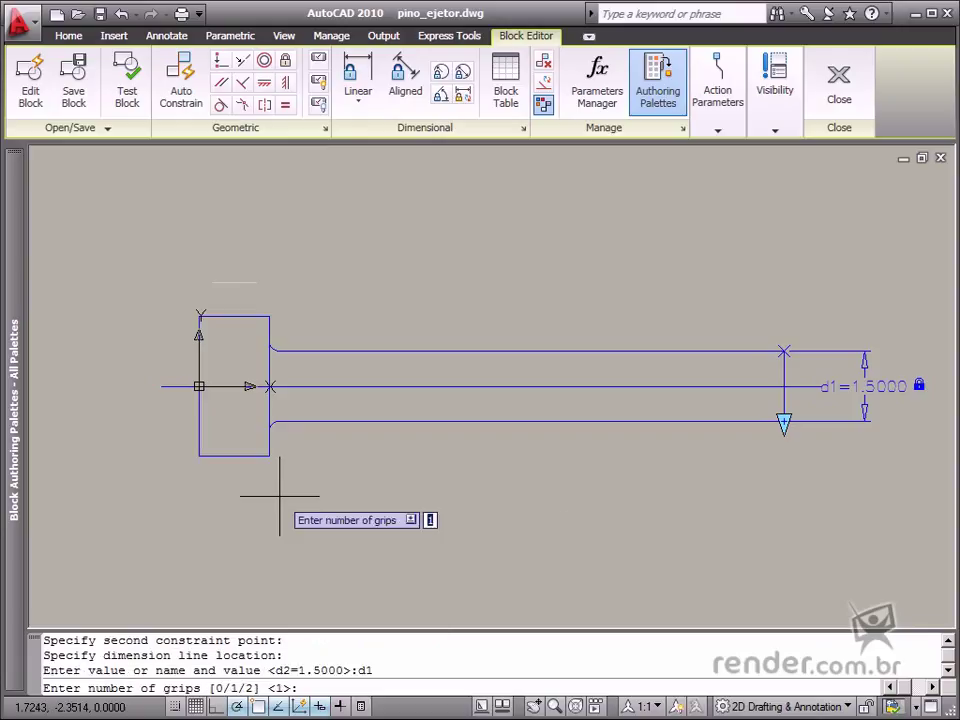
pyautogui.press('Return')
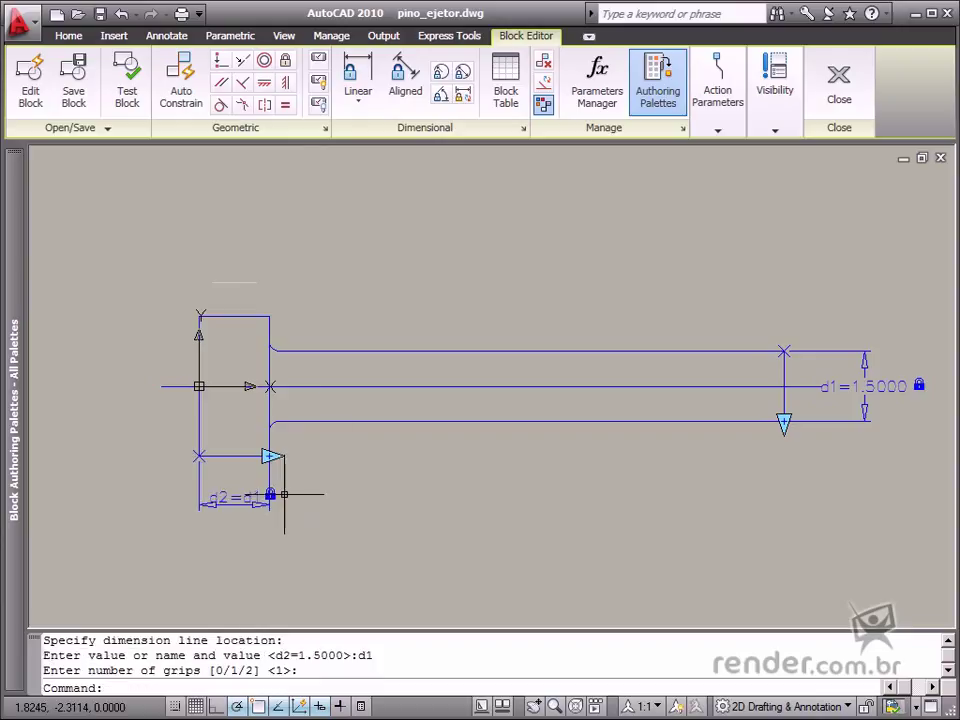
# Step: Constrain the head's height on its left side as d3 = 2*d1, with one grip
pyautogui.click(358, 90)
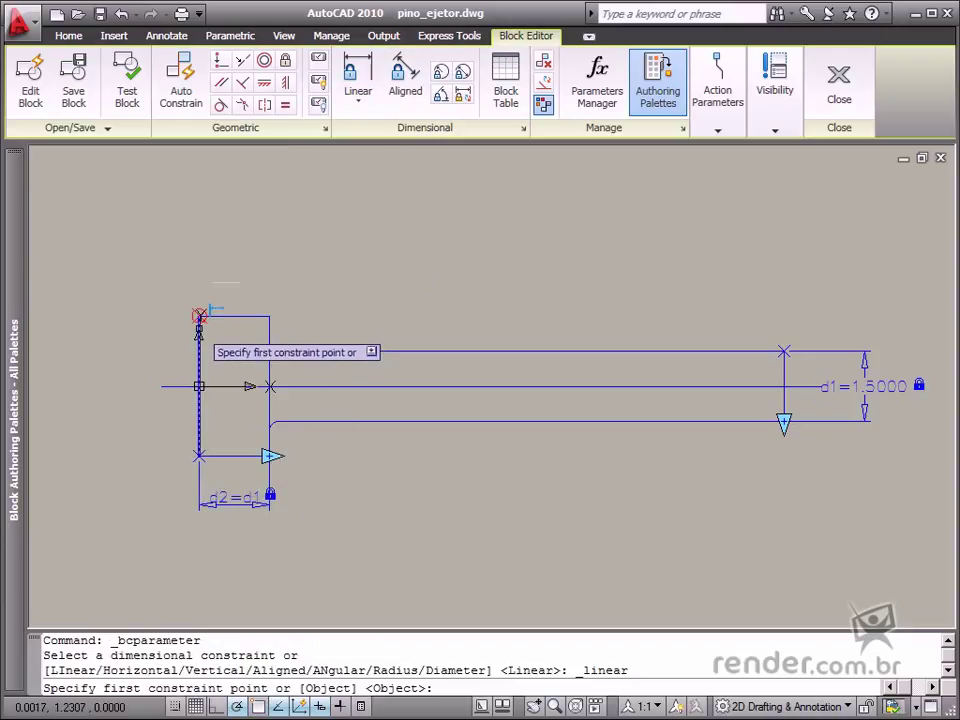
pyautogui.click(199, 316)
pyautogui.click(199, 455)
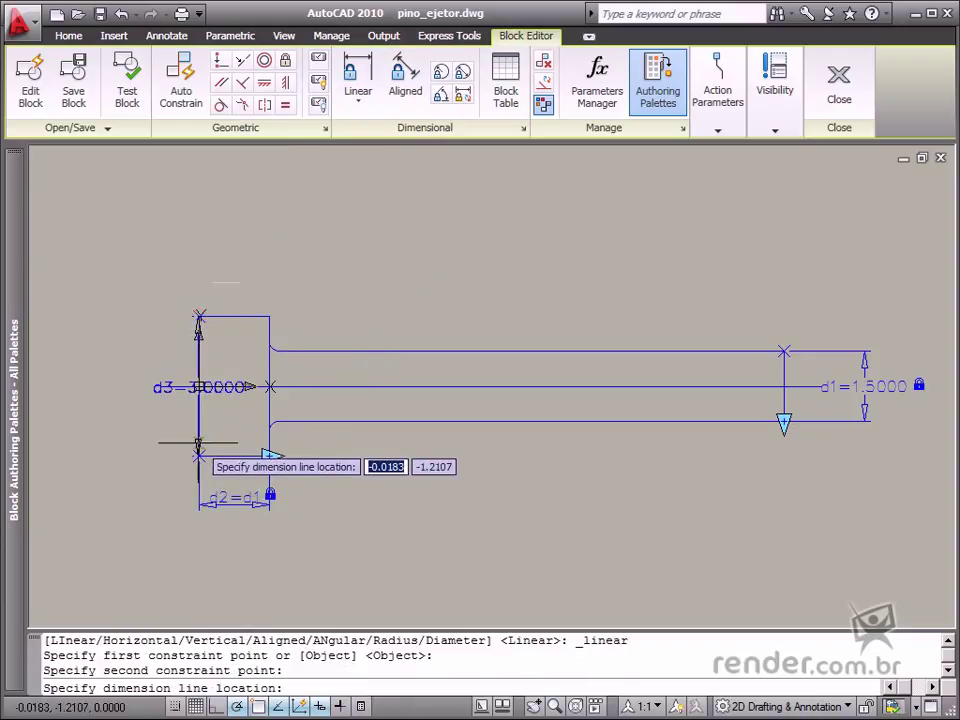
pyautogui.click(122, 435)
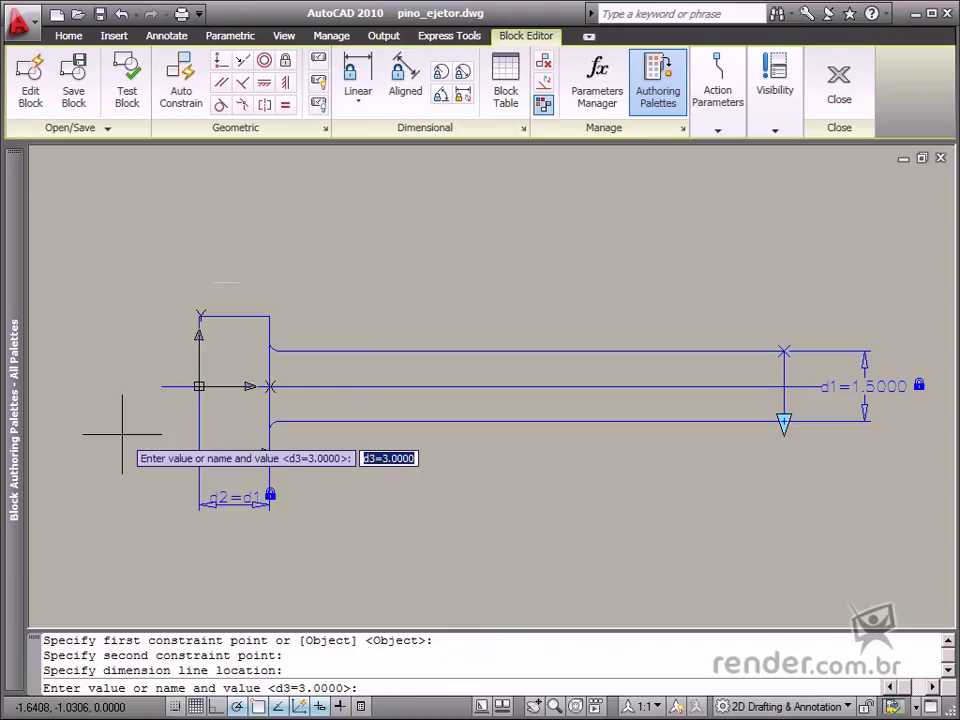
pyautogui.write('2*d1')
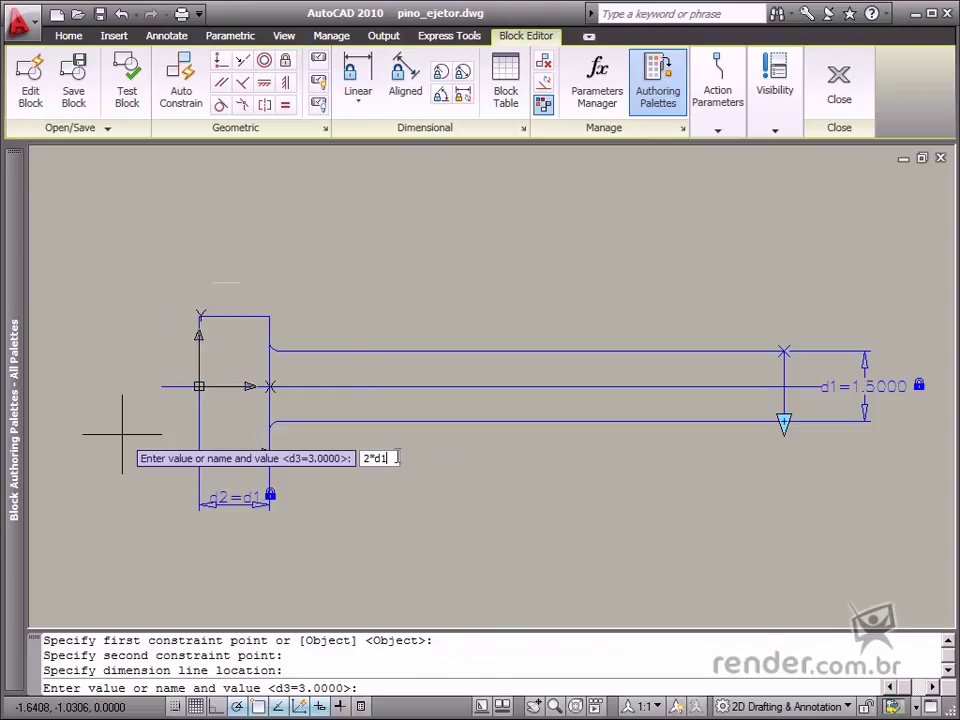
pyautogui.press('Return')
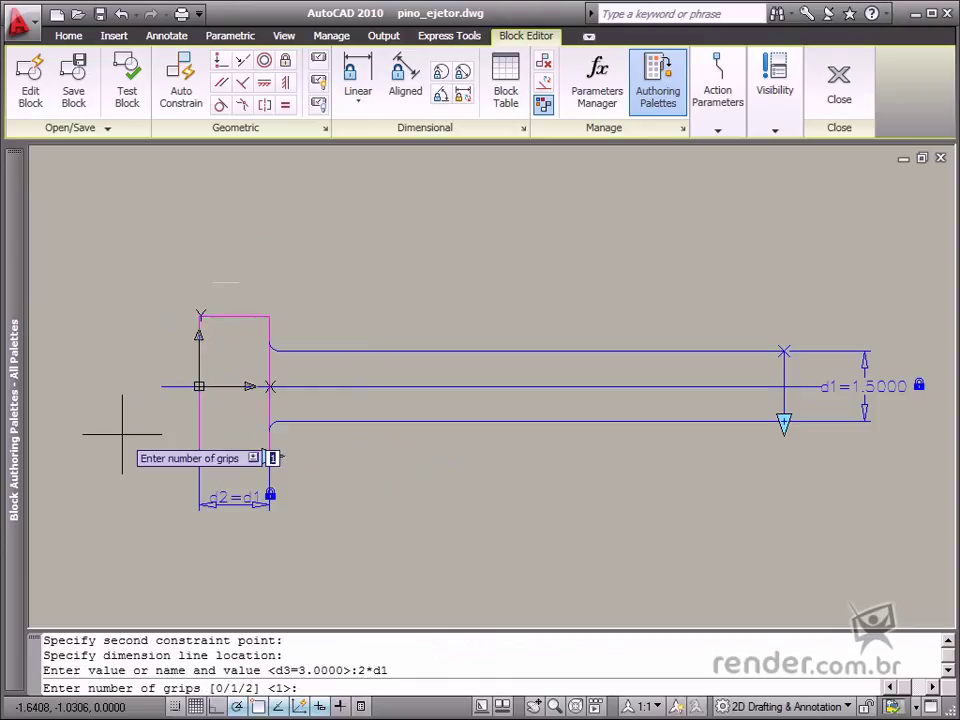
pyautogui.press('Return')
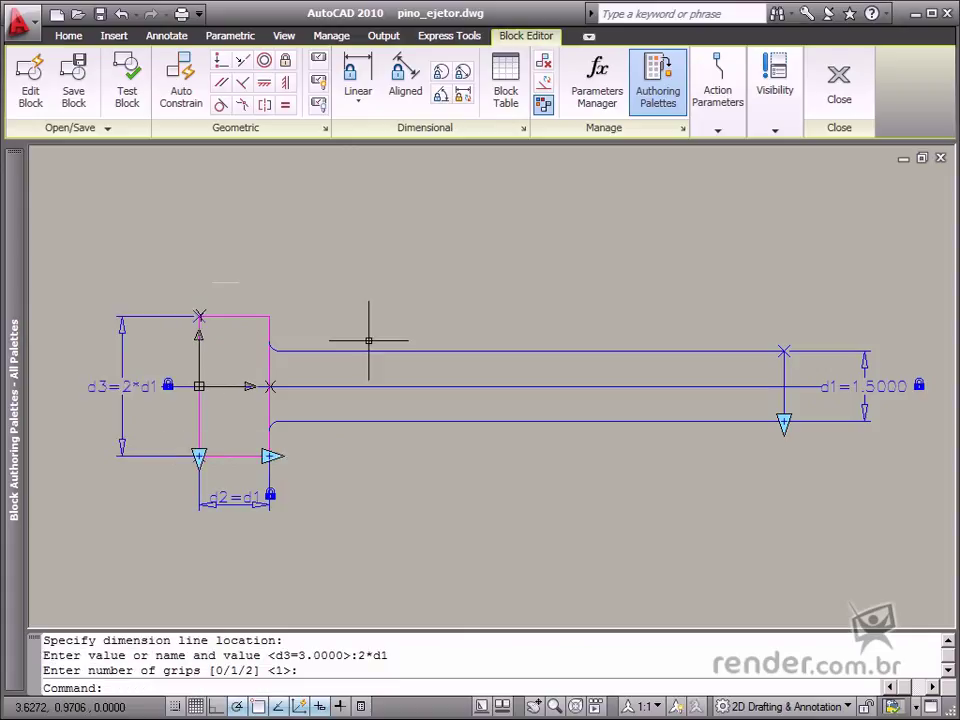
# Step: Add d4 = 11.0000 from the head's lower-right corner to the shaft end, placed below
pyautogui.click(362, 84)
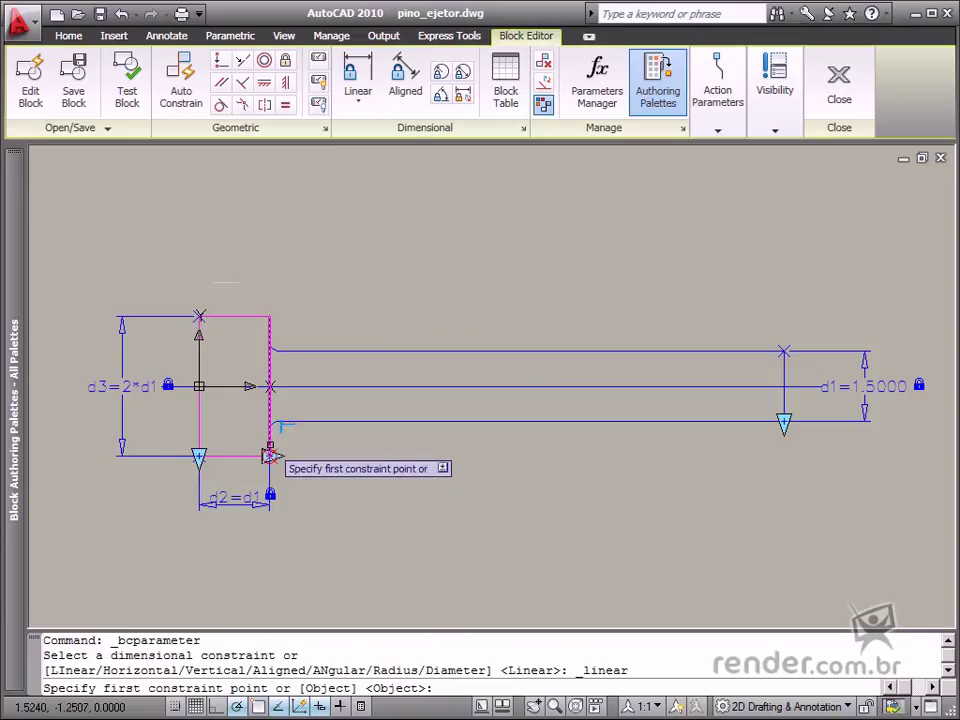
pyautogui.click(270, 455)
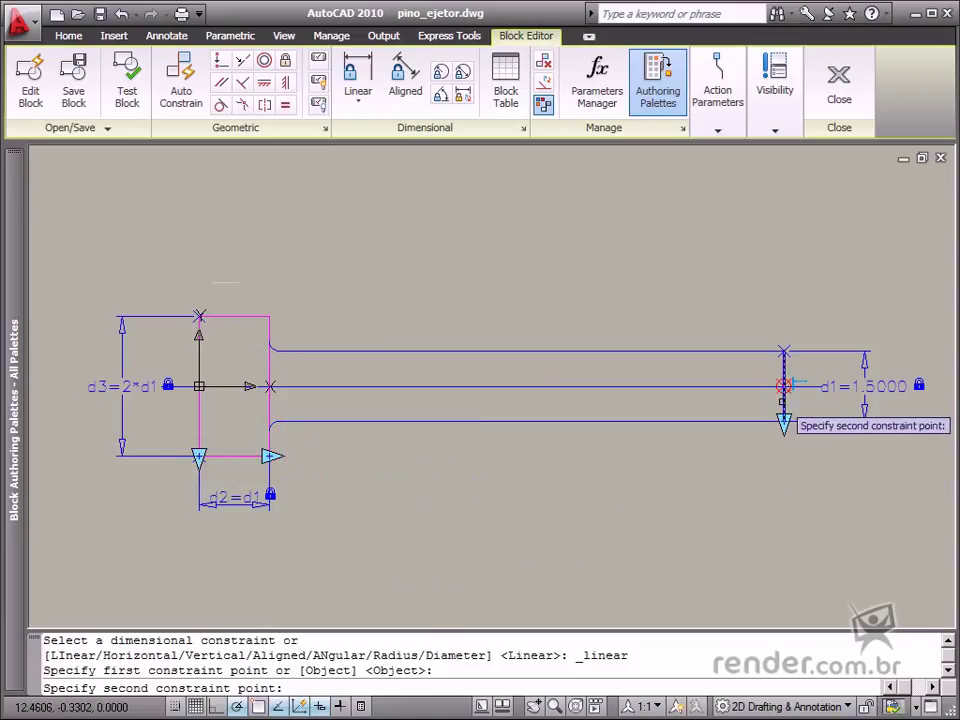
pyautogui.click(784, 421)
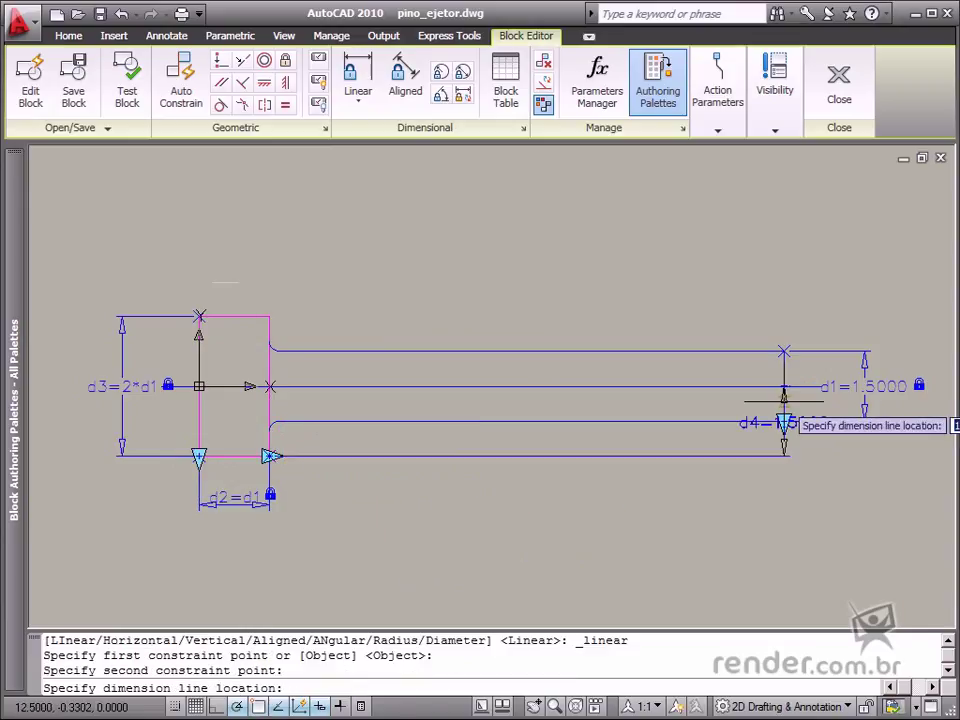
pyautogui.click(635, 504)
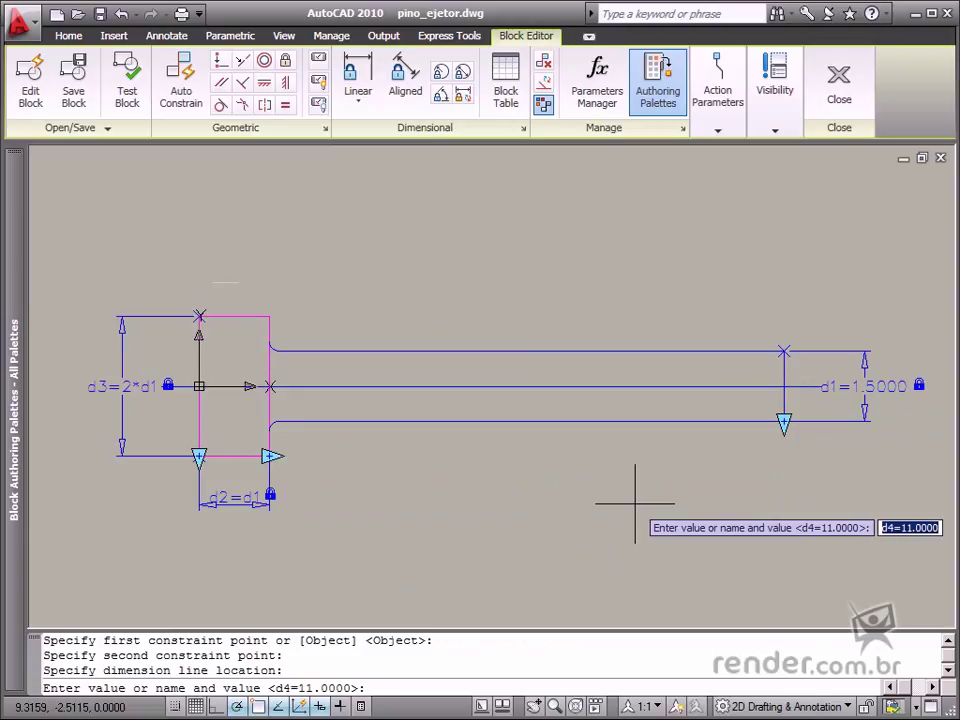
pyautogui.press('Return')
pyautogui.press('Return')
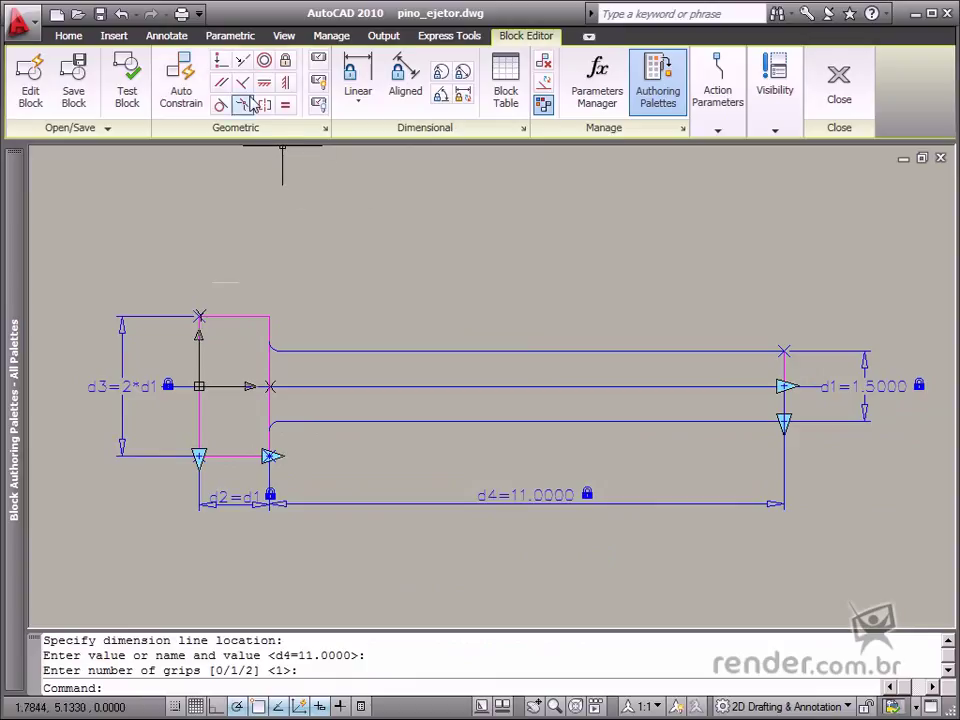
# Step: Constrain the head-to-shaft fillet radius as rad1 = d1/3, with one grip
pyautogui.click(443, 76)
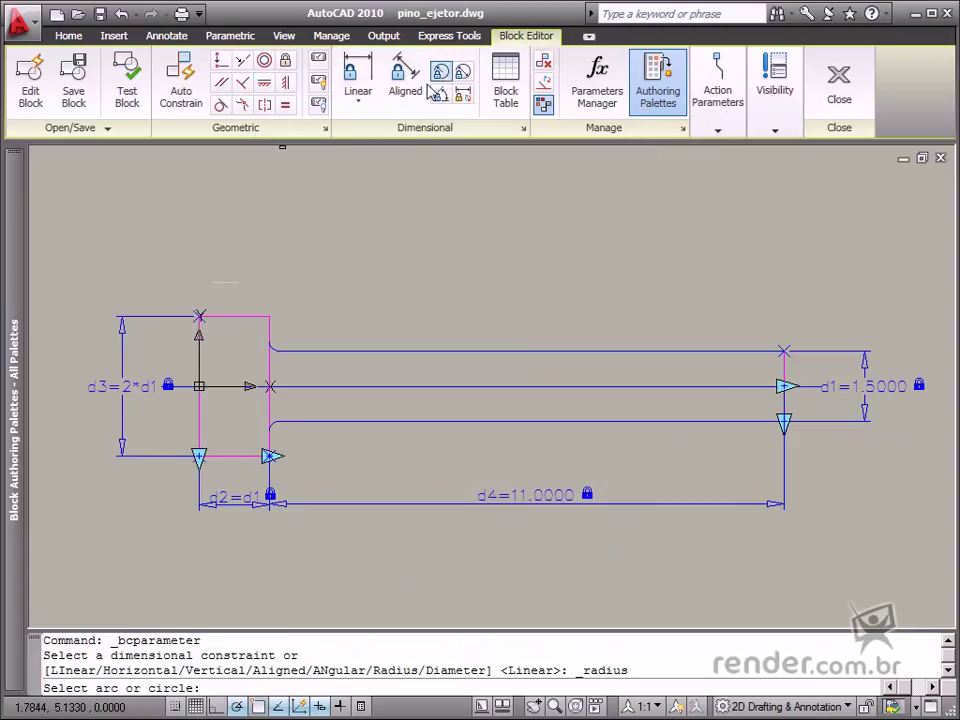
pyautogui.click(272, 347)
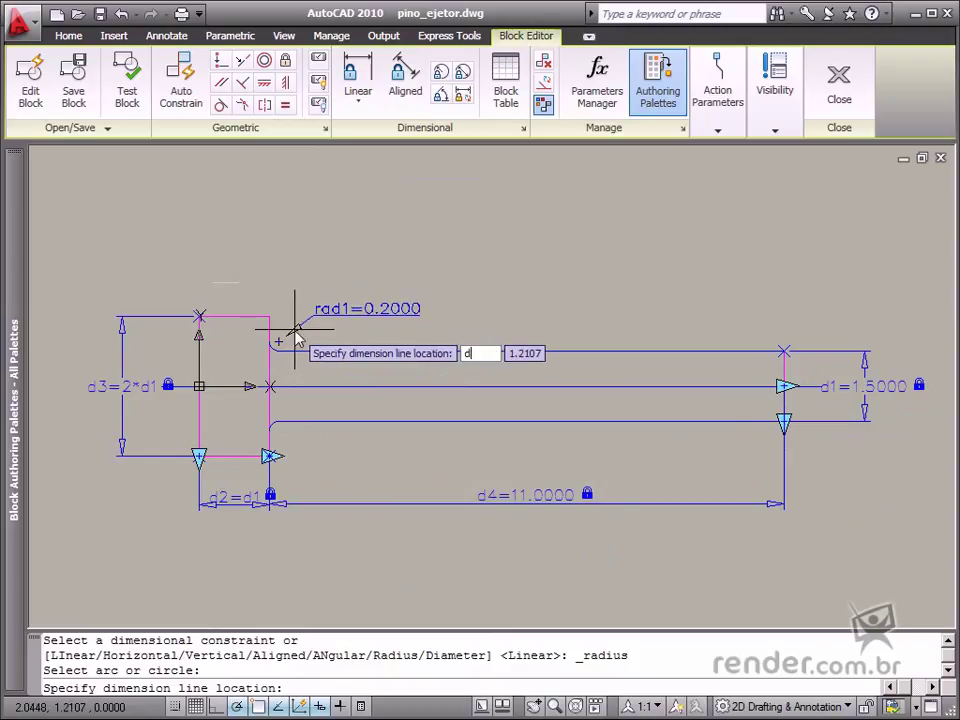
pyautogui.click(294, 329)
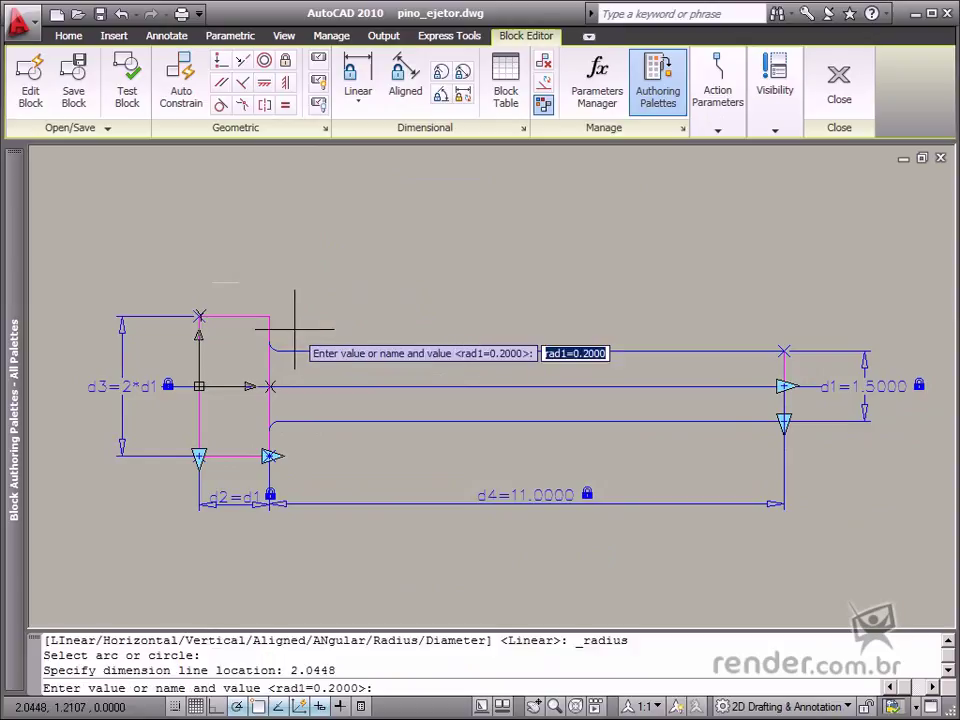
pyautogui.write('d1')
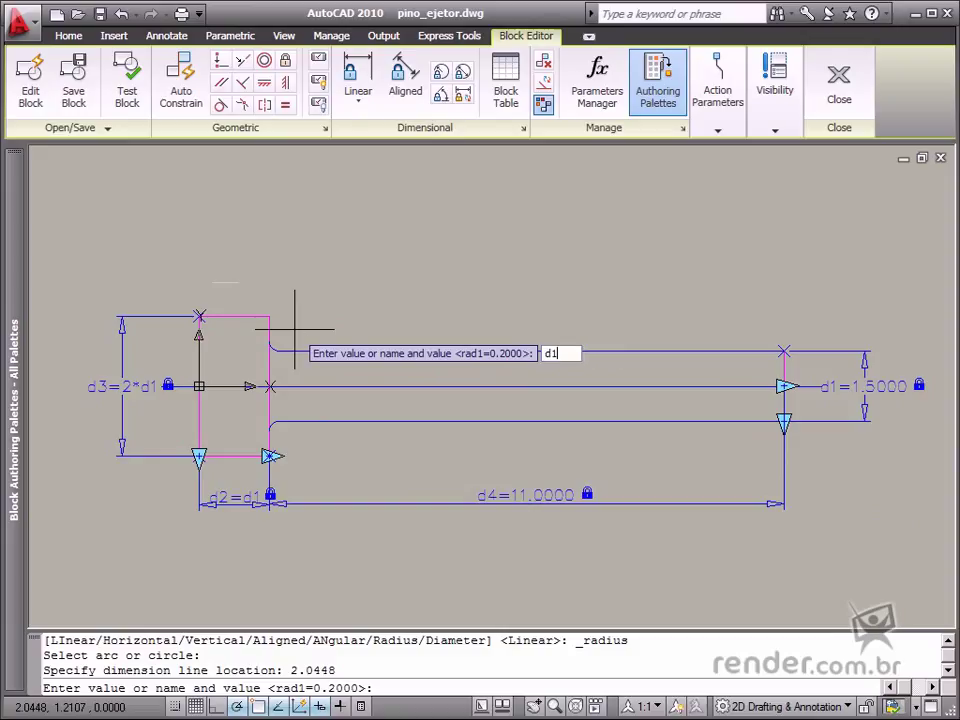
pyautogui.write('/3')
pyautogui.press('Return')
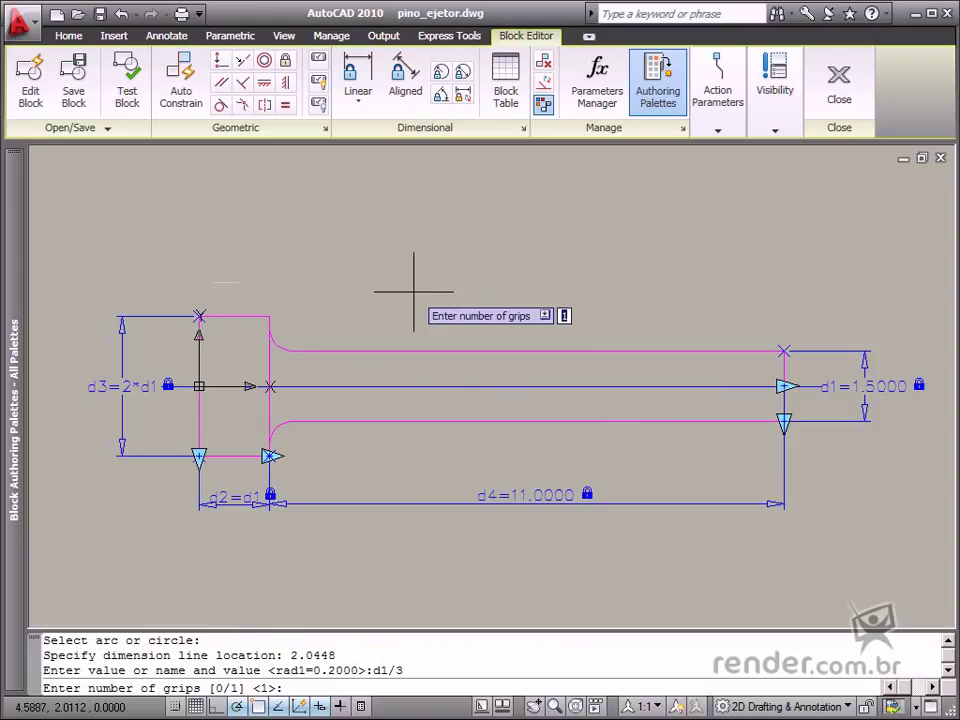
pyautogui.press('Return')
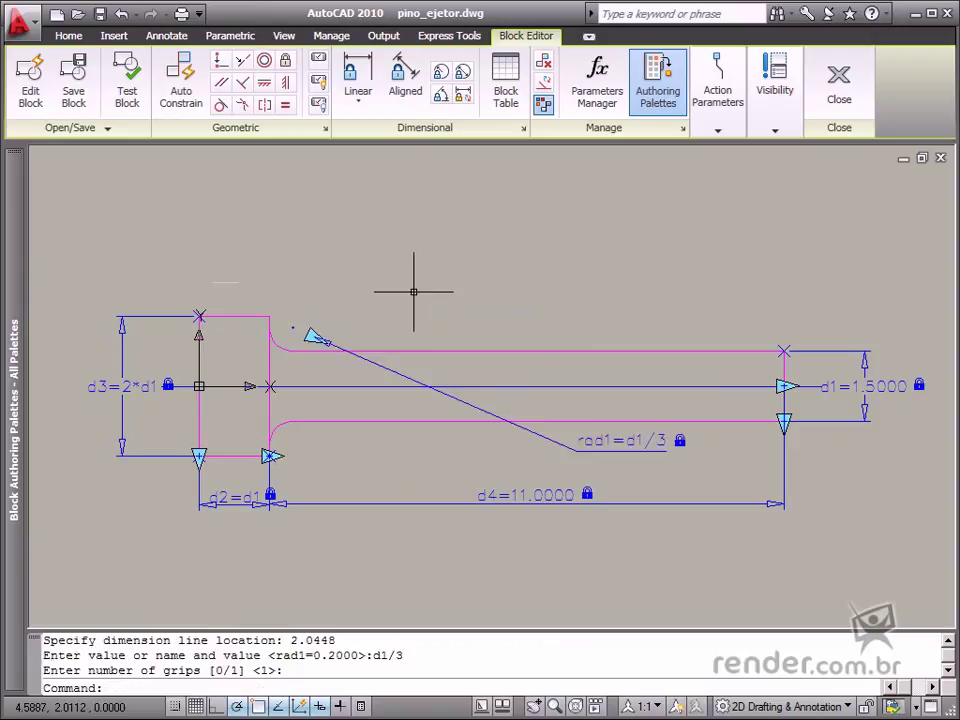
# Step: Move the rad1 label above the pin and open the Test Block Window
pyautogui.click(580, 451)
pyautogui.click(577, 451)
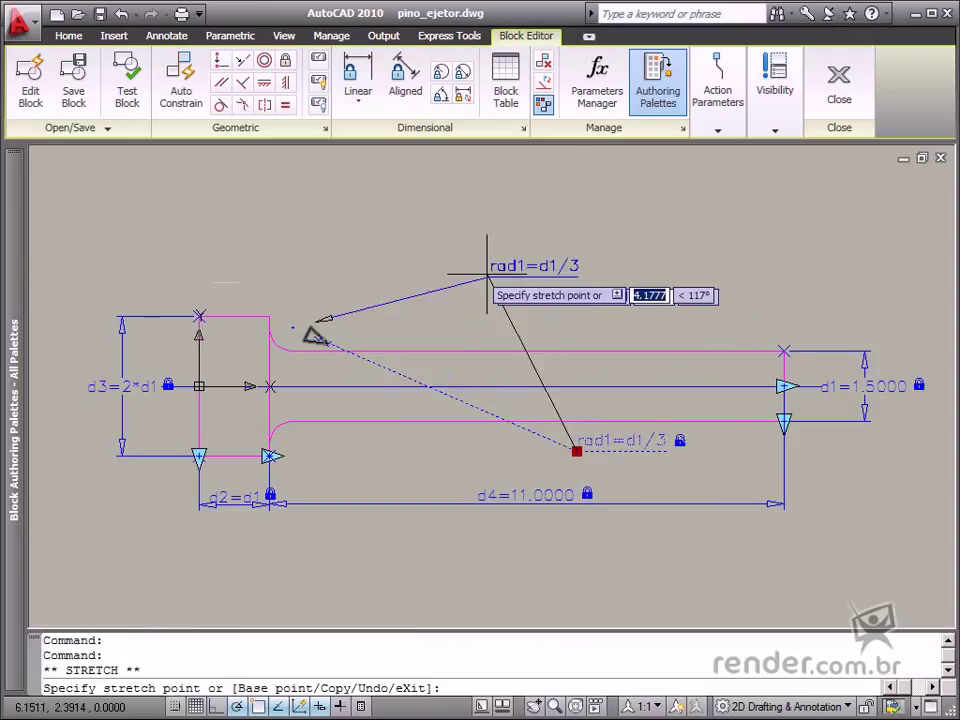
pyautogui.click(394, 266)
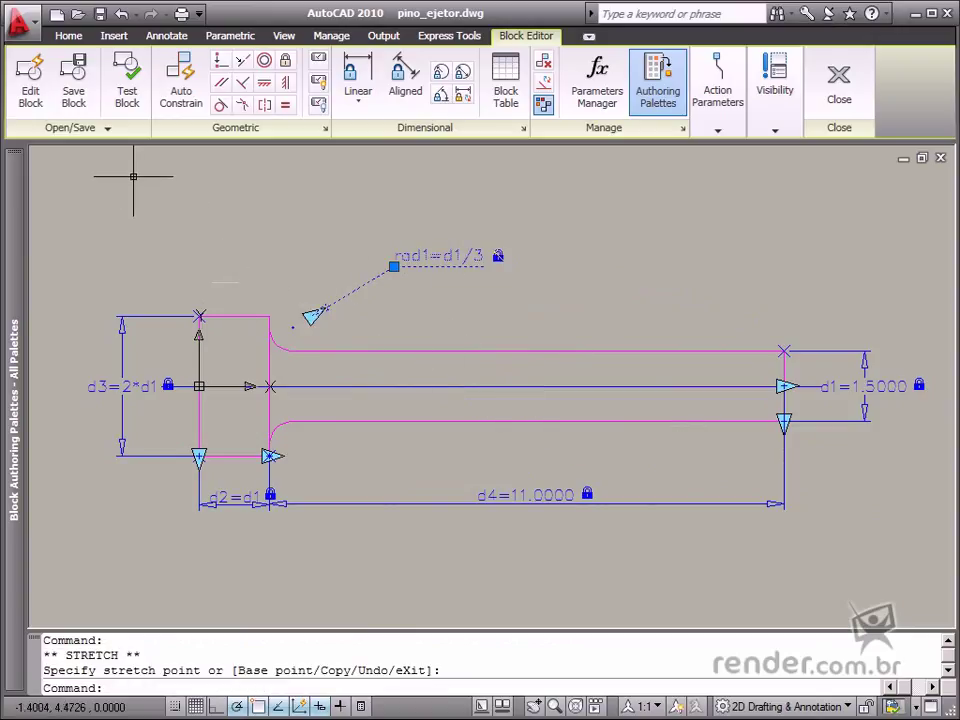
pyautogui.click(127, 90)
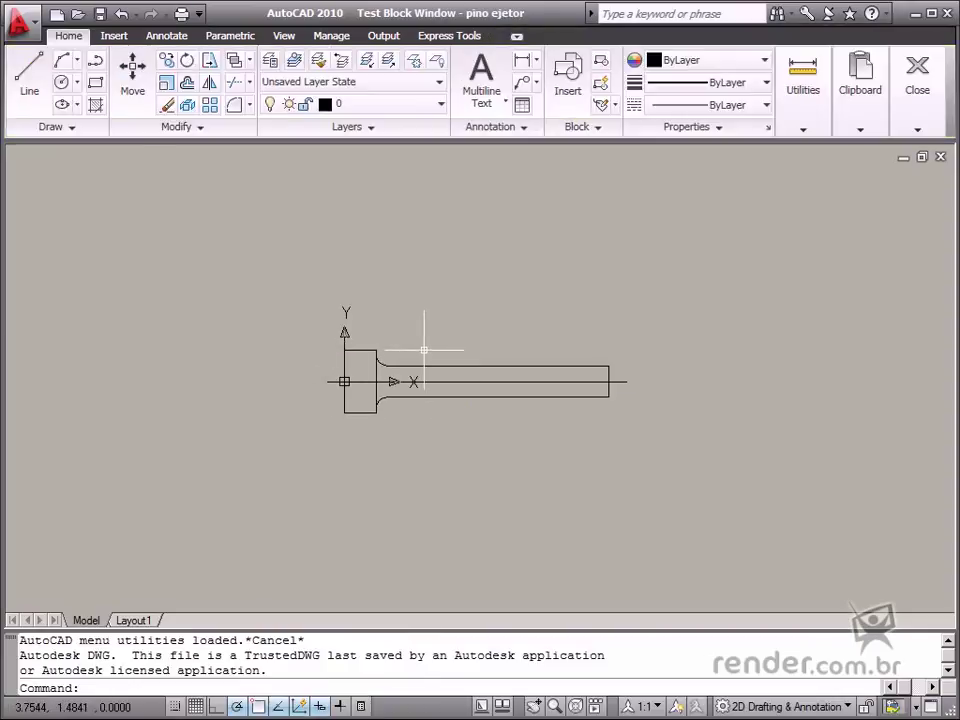
# Step: Try resizing the test pin's diameter and shaft length by dragging its grips
pyautogui.hotkey('ctrl', 'a')
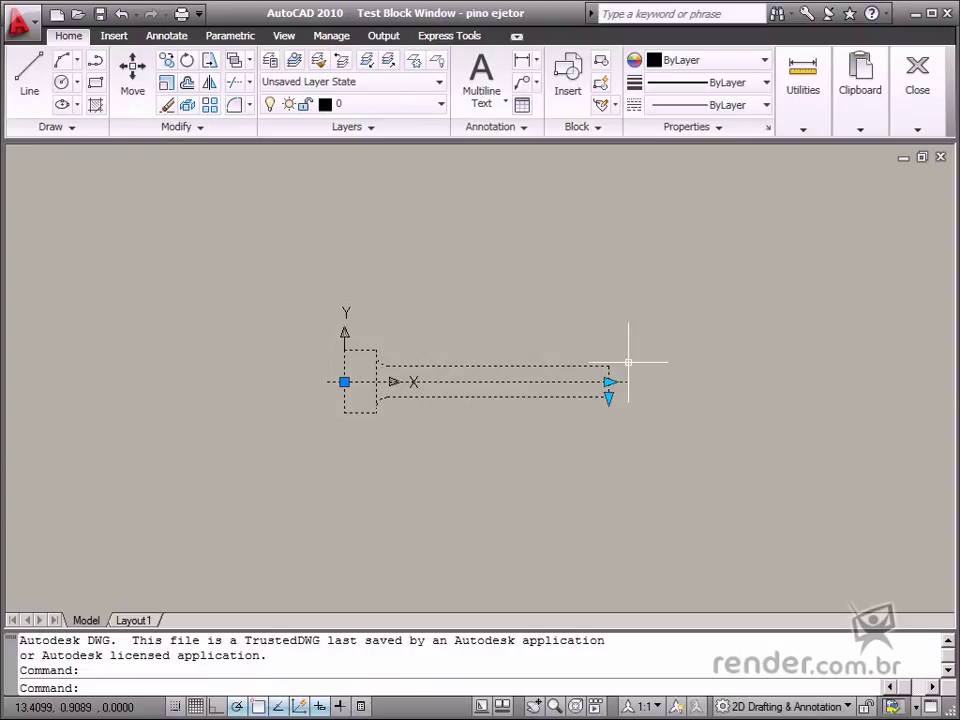
pyautogui.click(608, 404)
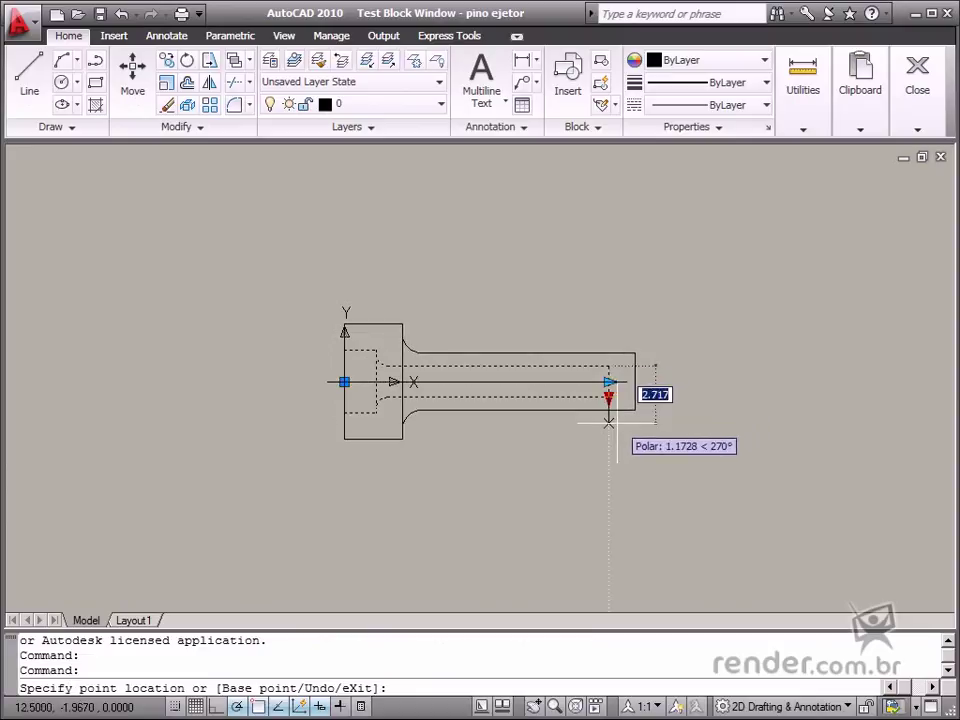
pyautogui.click(648, 418)
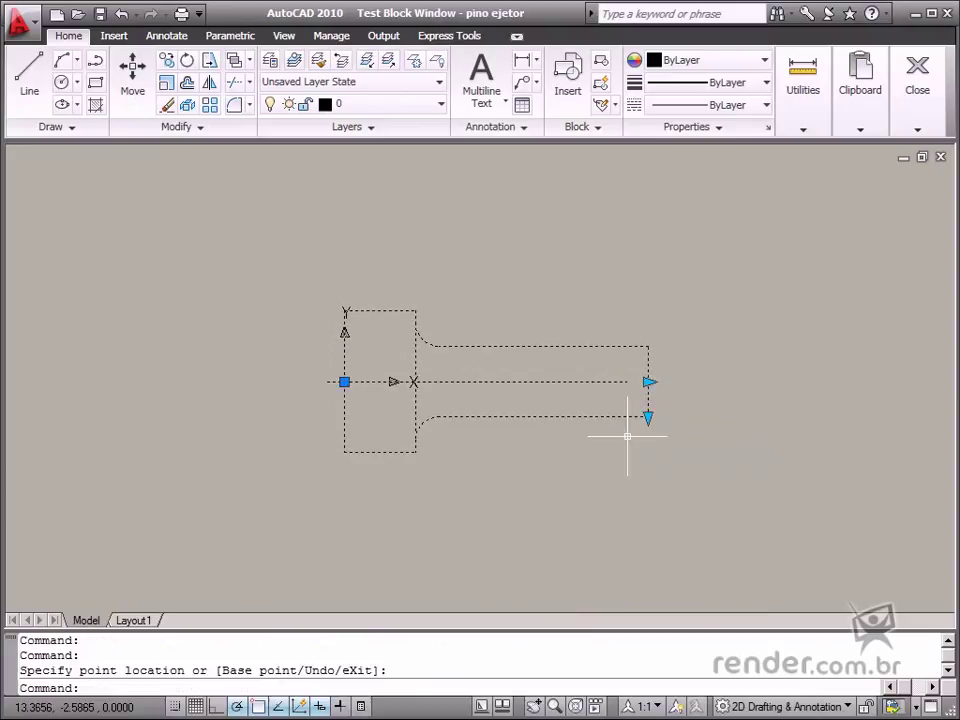
pyautogui.click(649, 382)
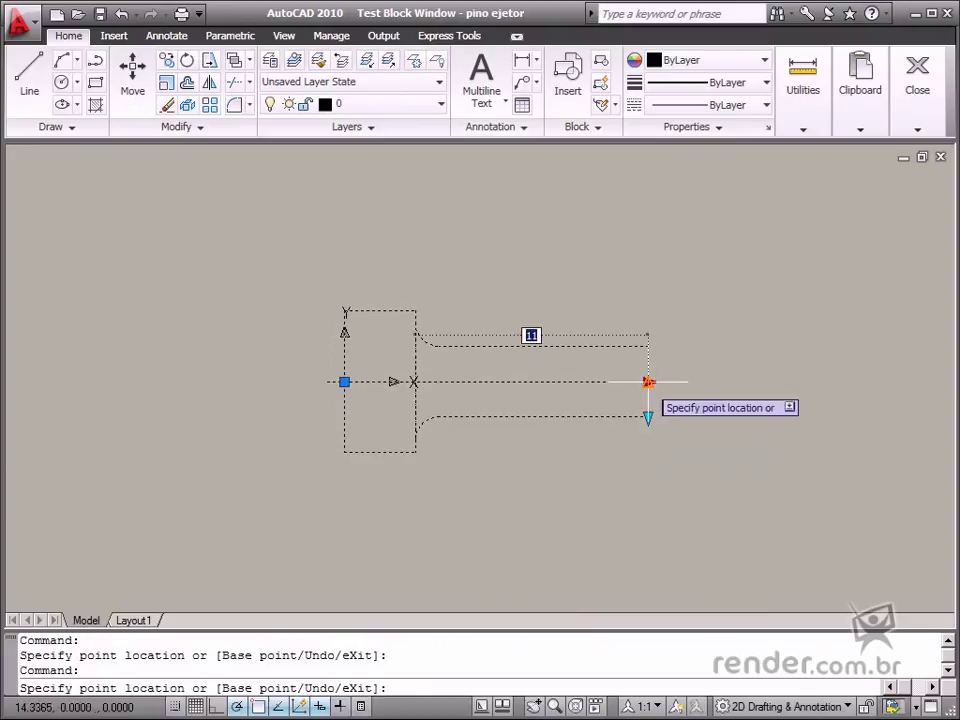
pyautogui.click(770, 386)
pyautogui.click(771, 382)
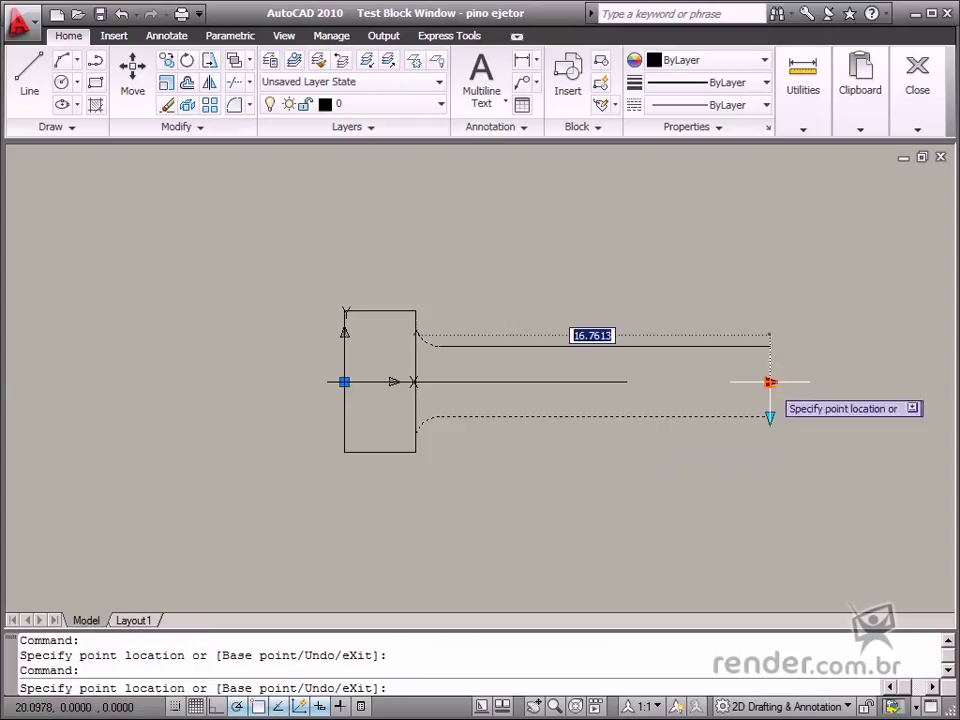
pyautogui.click(584, 382)
# Step: Set the pin diameter to 7 and the shaft length to 15 via the grips
pyautogui.click(583, 416)
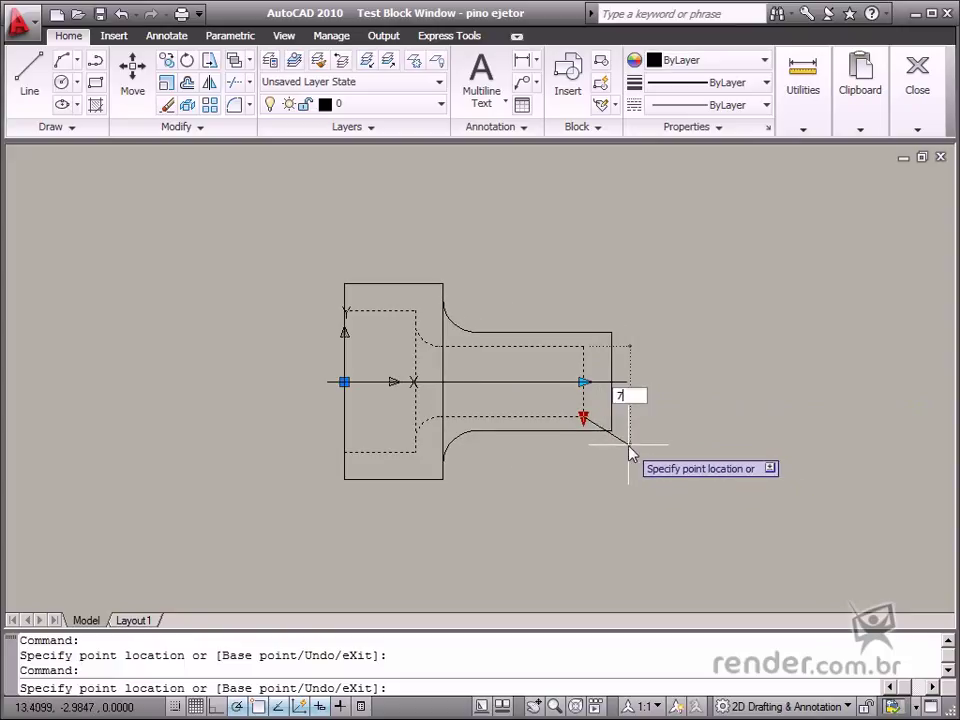
pyautogui.press('Return')
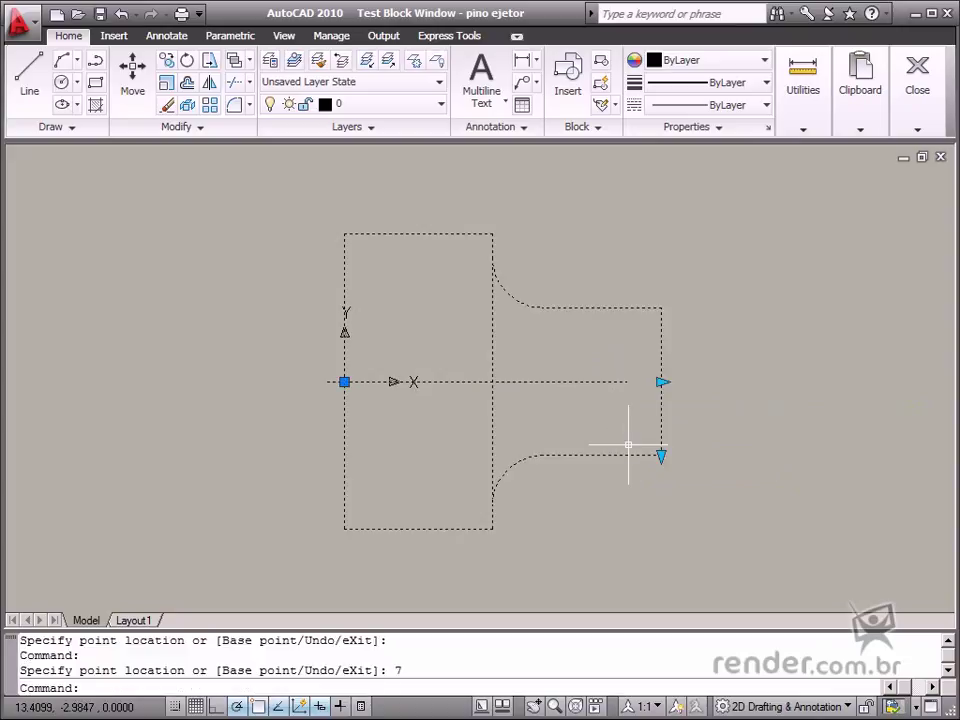
pyautogui.click(661, 381)
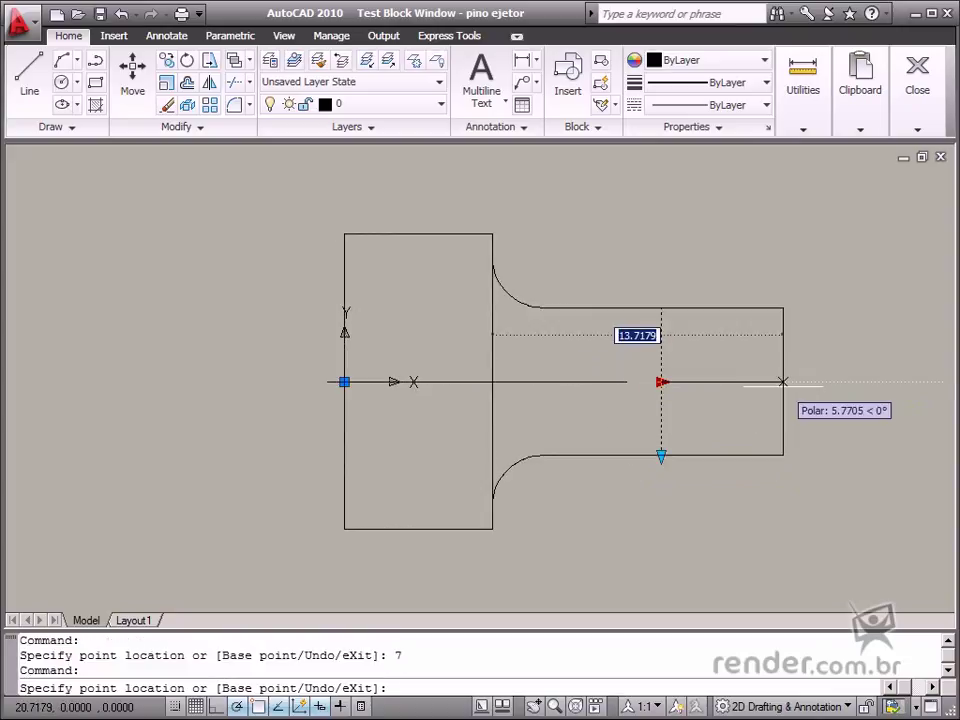
pyautogui.write('15')
pyautogui.press('Return')
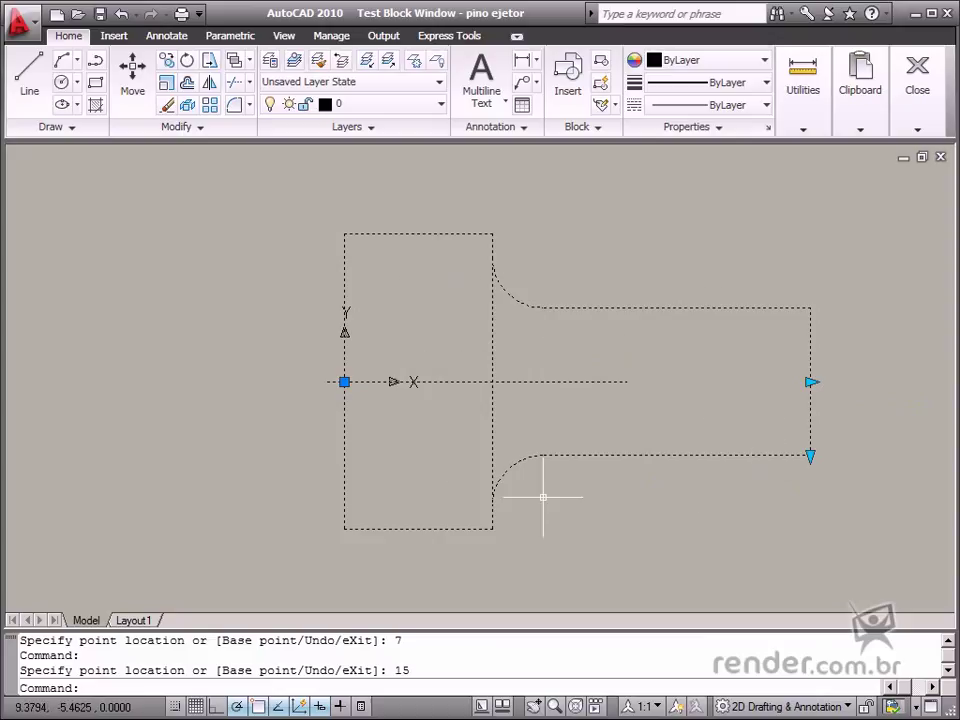
# Step: Close the Test Block Window to return to the pino_ejetor pin block in the Block Editor
pyautogui.click(917, 75)
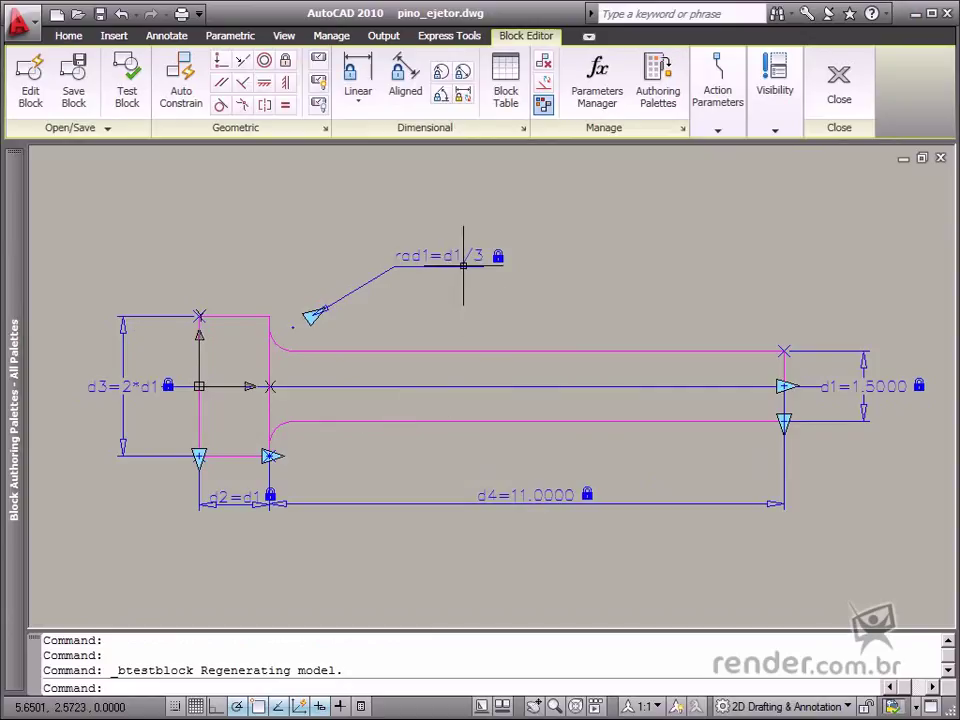